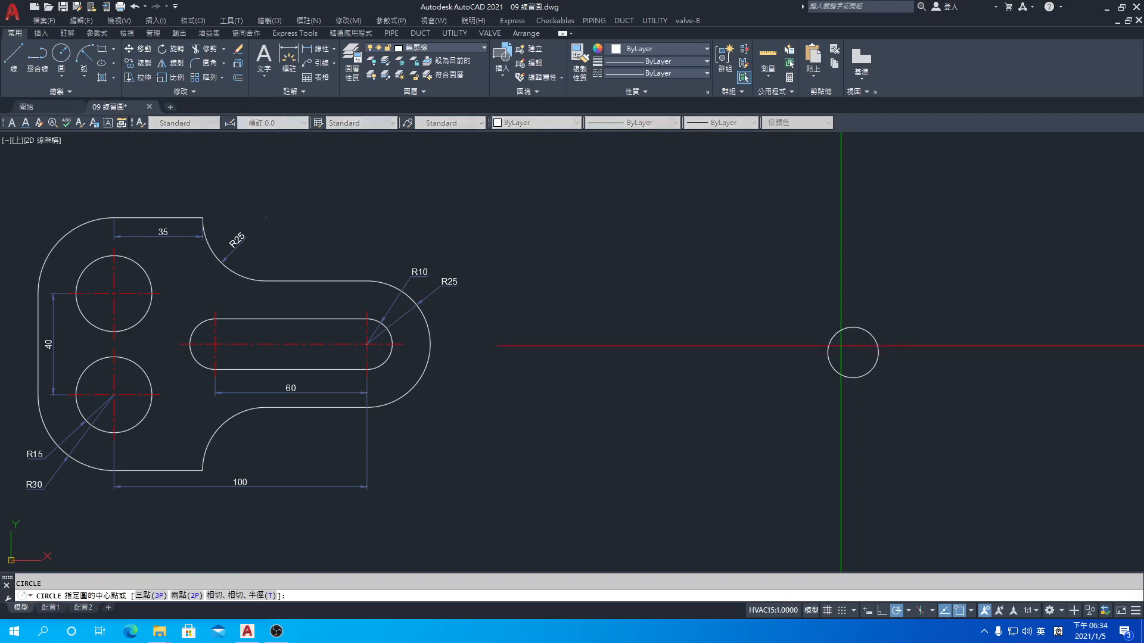
Step: Draw a radius 25 circle concentric with the small circle and copy the small circle 60 units to the left
{"action": "left_click", "coordinate": [852, 352]}
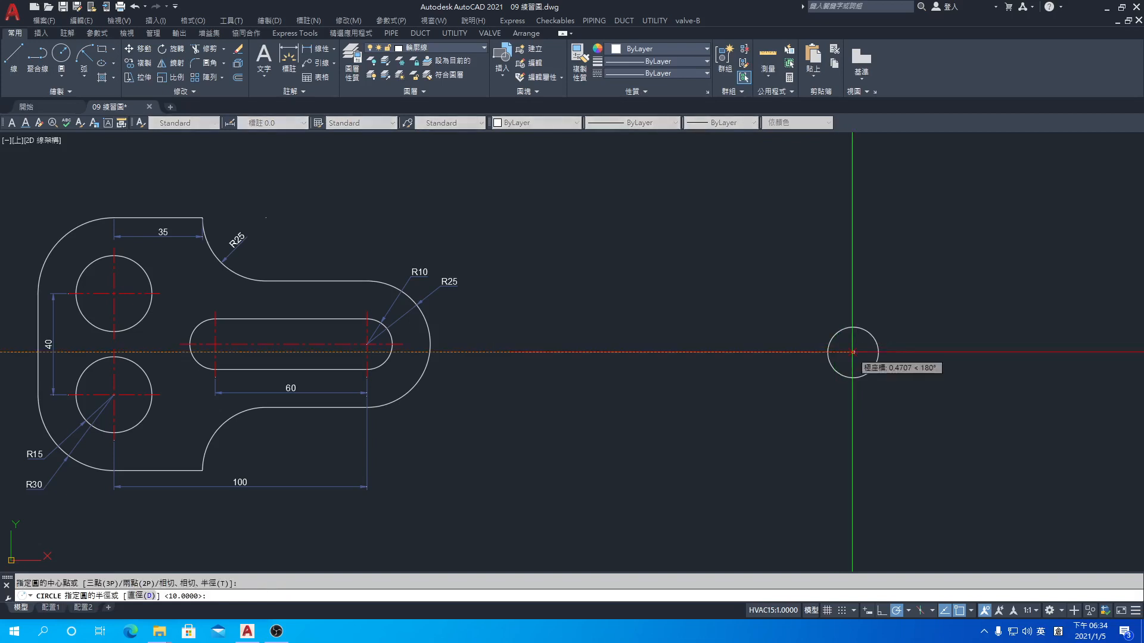
{"action": "key", "text": "Return"}
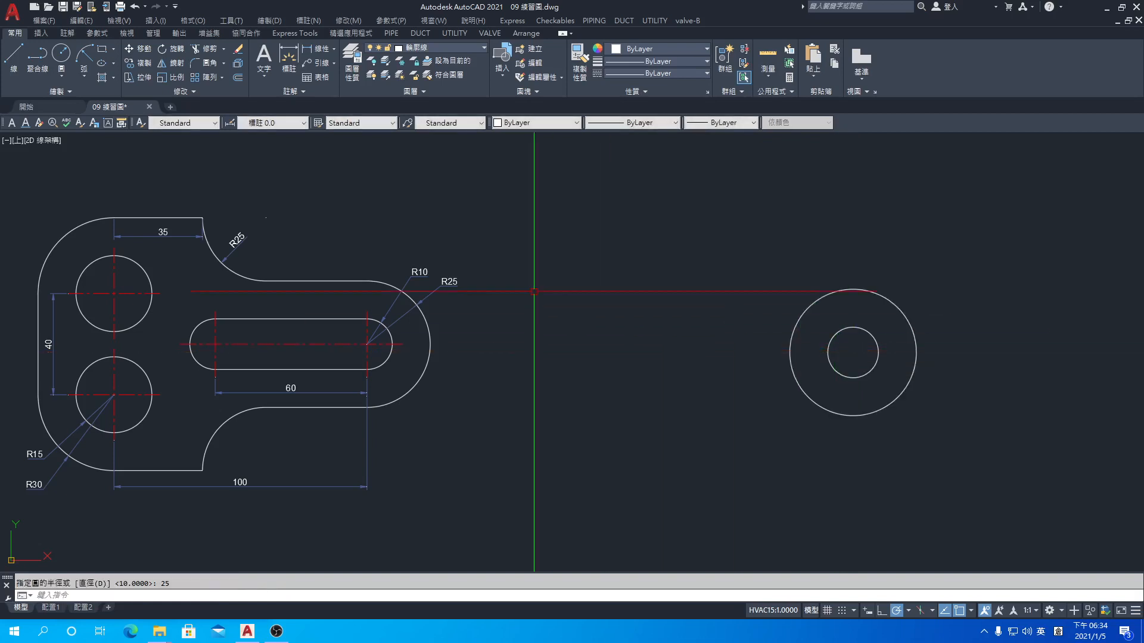
{"action": "left_click", "coordinate": [143, 63]}
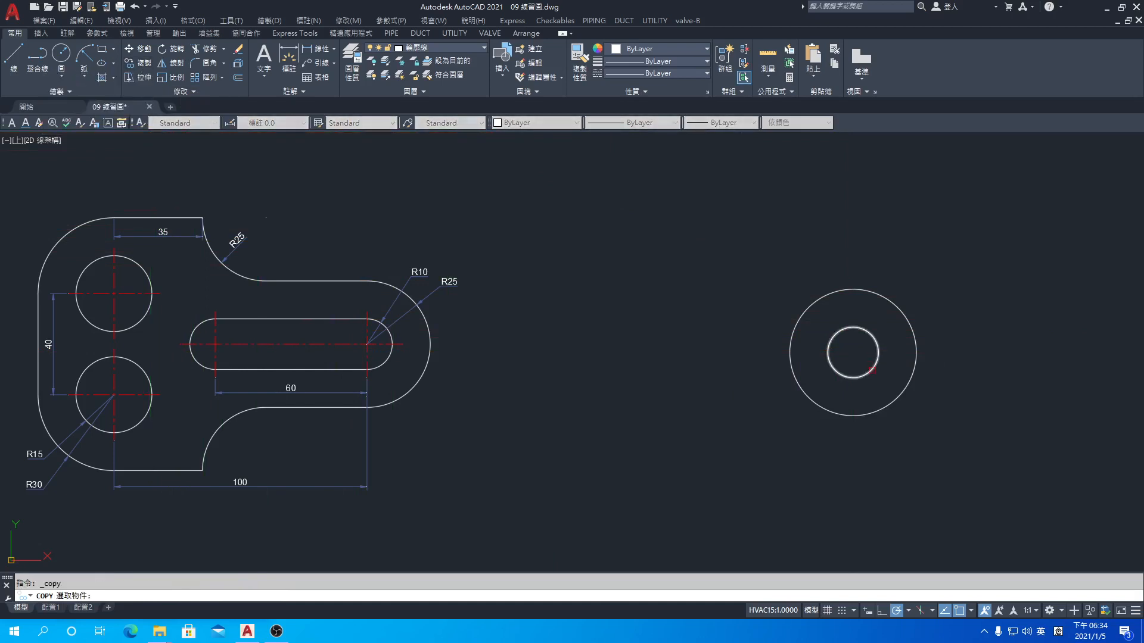
{"action": "left_click", "coordinate": [871, 370]}
{"action": "key", "text": "Return"}
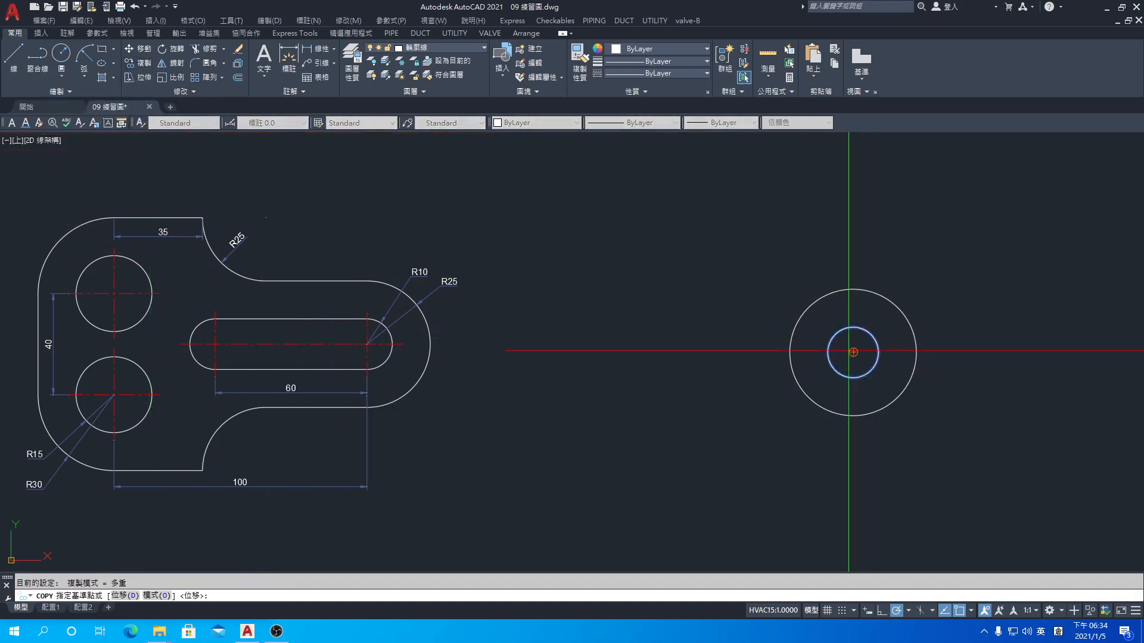
{"action": "left_click", "coordinate": [853, 352]}
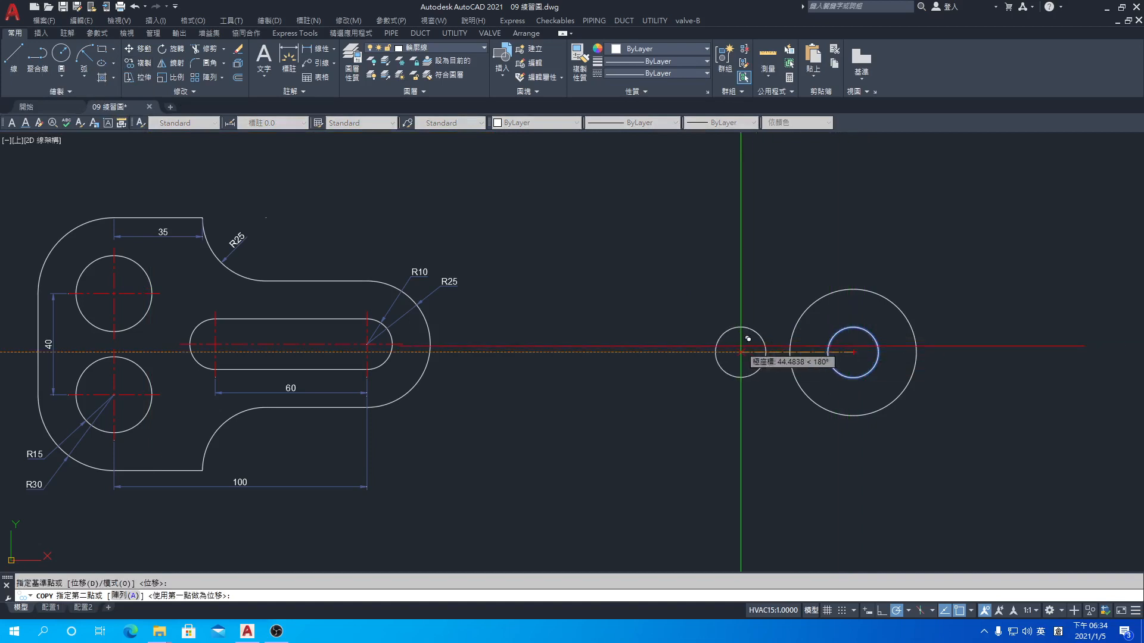
{"action": "key", "text": "Return"}
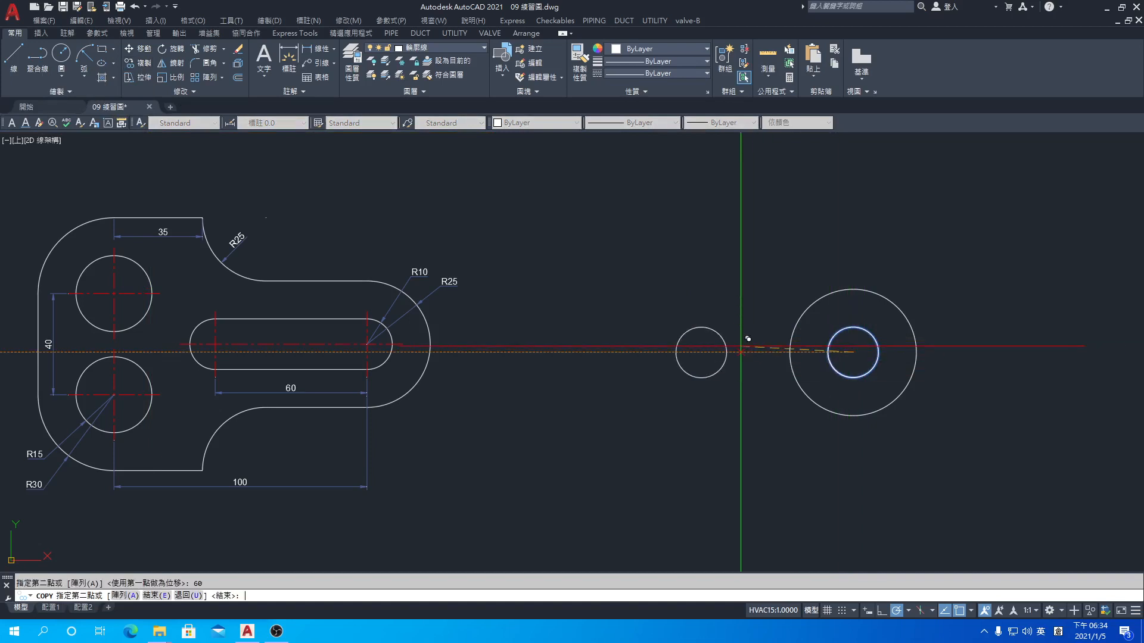
{"action": "key", "text": "Return"}
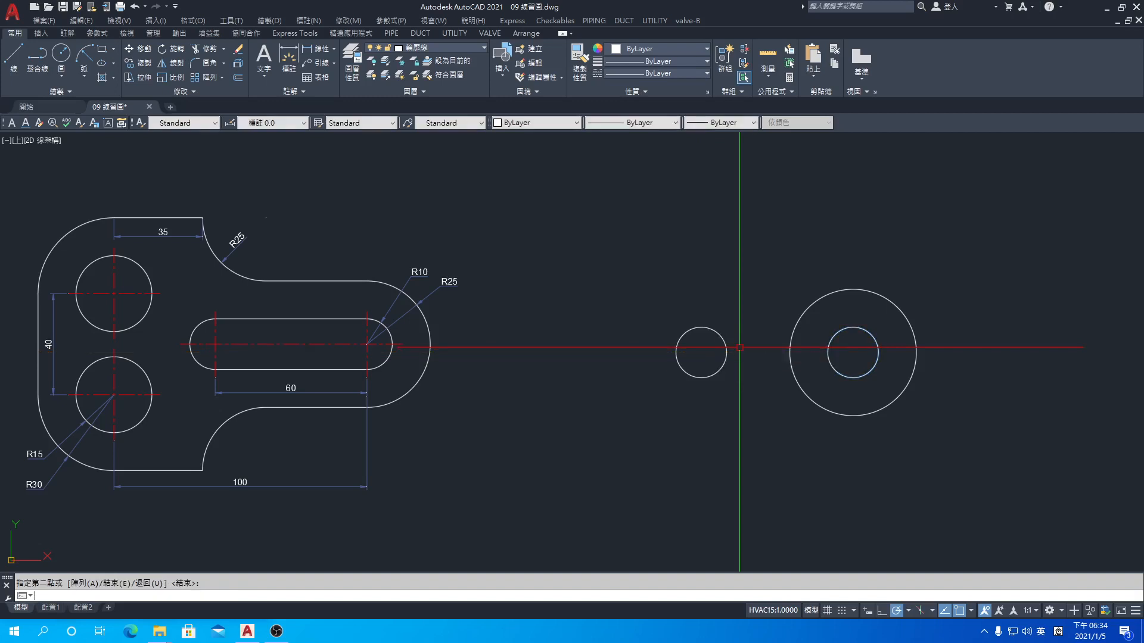
Step: Draw a radius 15 circle with its centre tracked 100 units left and 20 units up from the concentric circles' centre
{"action": "left_click", "coordinate": [62, 54]}
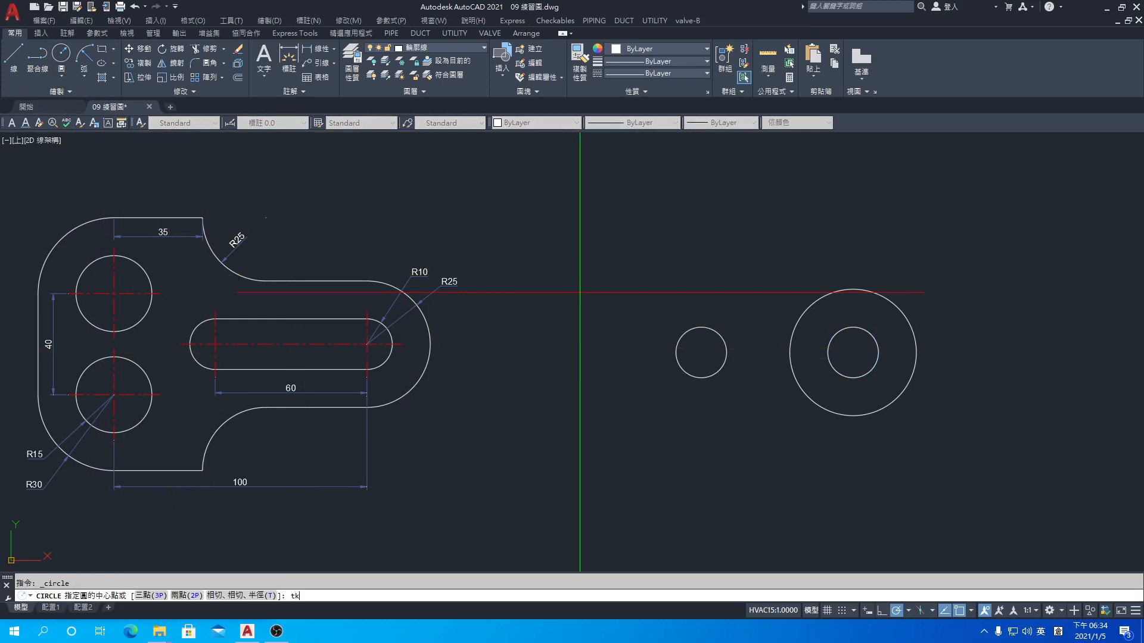
{"action": "type", "text": "tk"}
{"action": "key", "text": "Return"}
{"action": "left_click", "coordinate": [853, 352]}
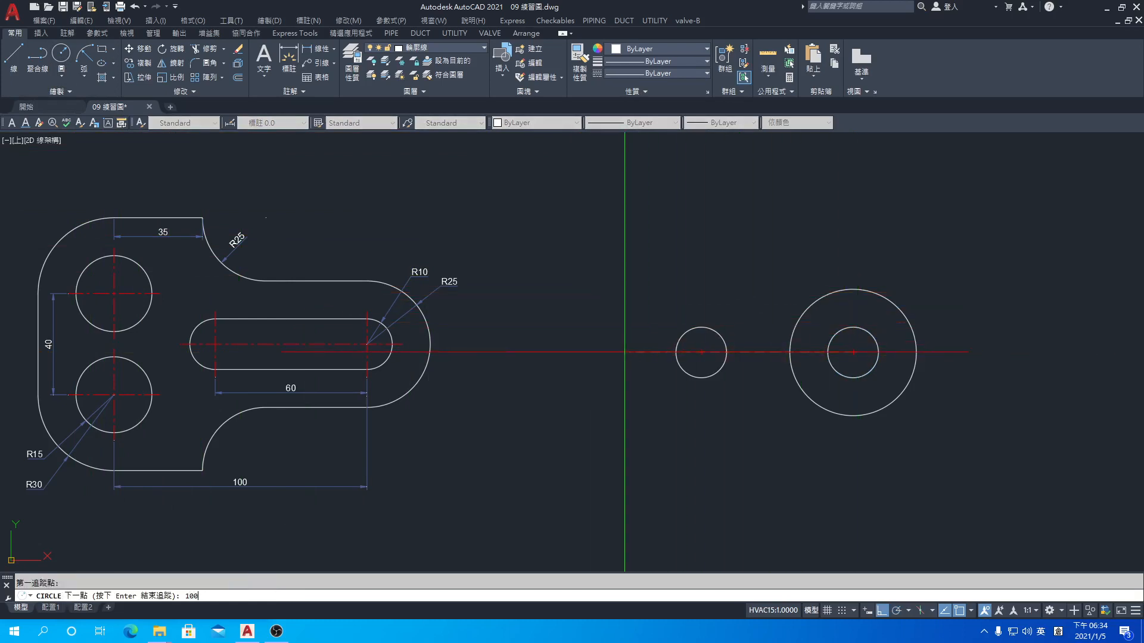
{"action": "type", "text": "100"}
{"action": "key", "text": "Return"}
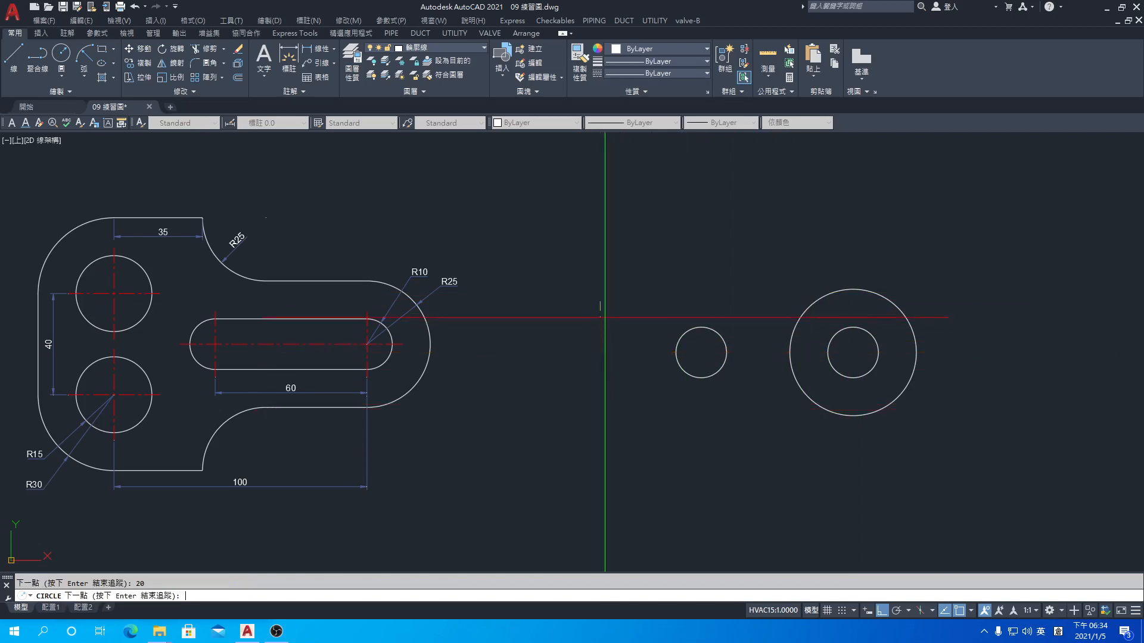
{"action": "key", "text": "Return"}
{"action": "type", "text": "1"}
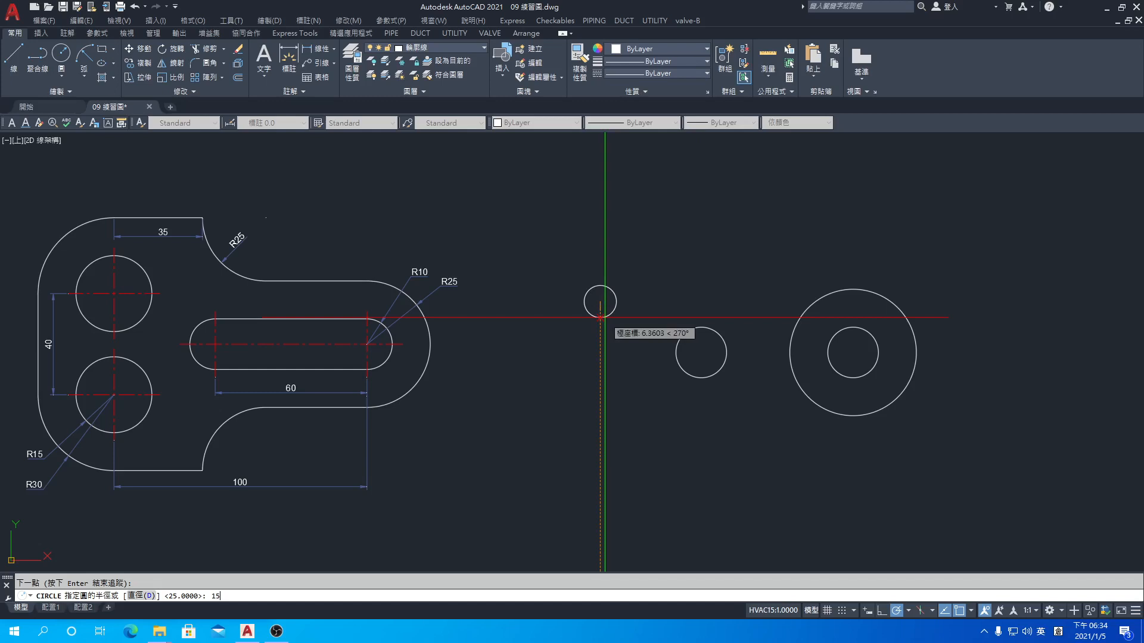
{"action": "type", "text": "5"}
{"action": "key", "text": "Return"}
Step: Draw a radius 30 circle concentric with the radius 15 circle
{"action": "key", "text": "Return"}
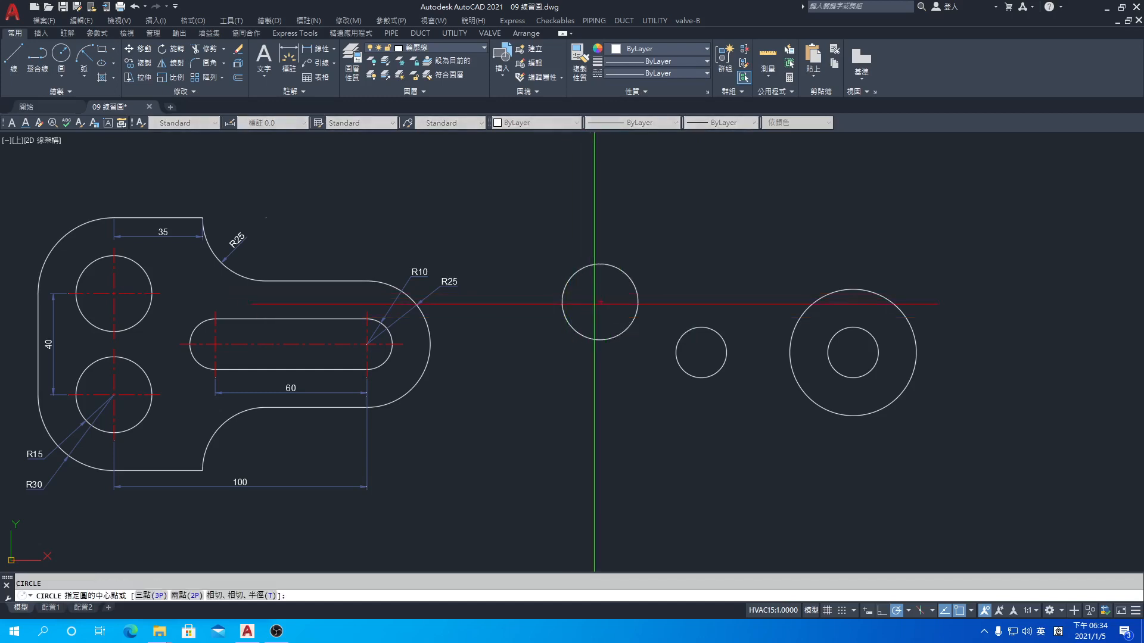
{"action": "left_click", "coordinate": [599, 301]}
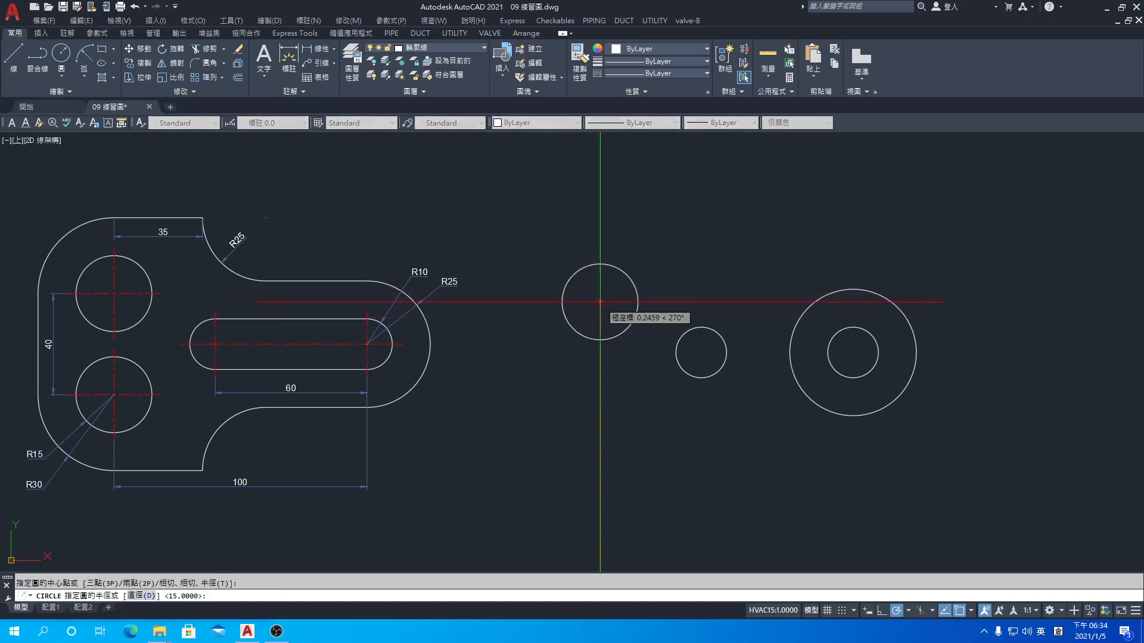
{"action": "type", "text": "30"}
{"action": "key", "text": "Return"}
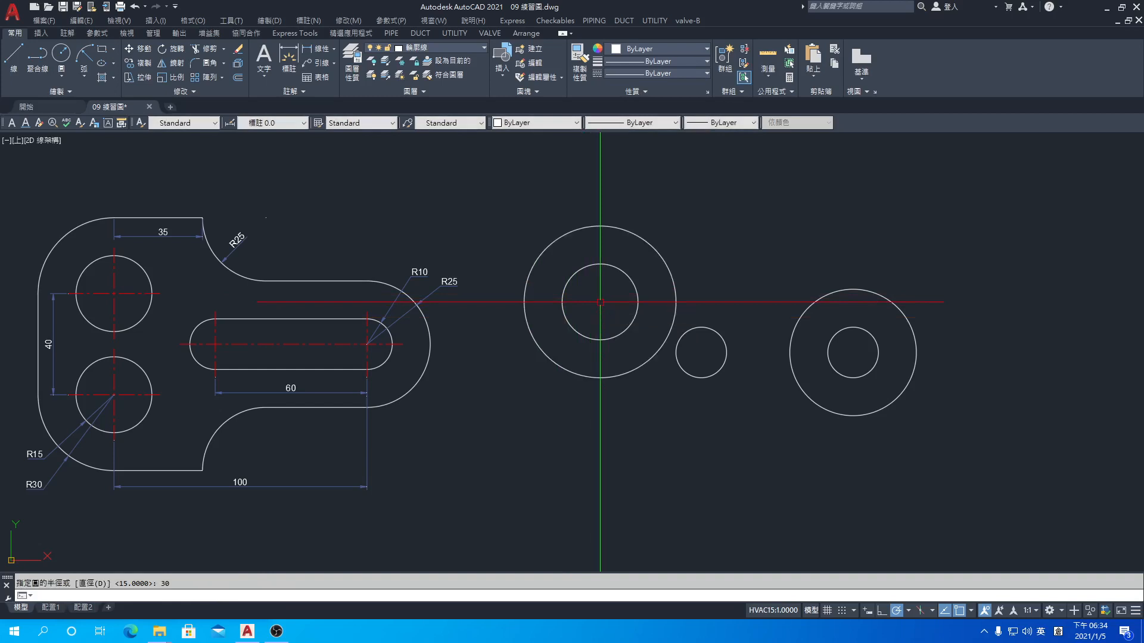
Step: Mirror the radius 15 and radius 30 circles about the small circles' horizontal centreline, keeping the originals
{"action": "left_click", "coordinate": [176, 64]}
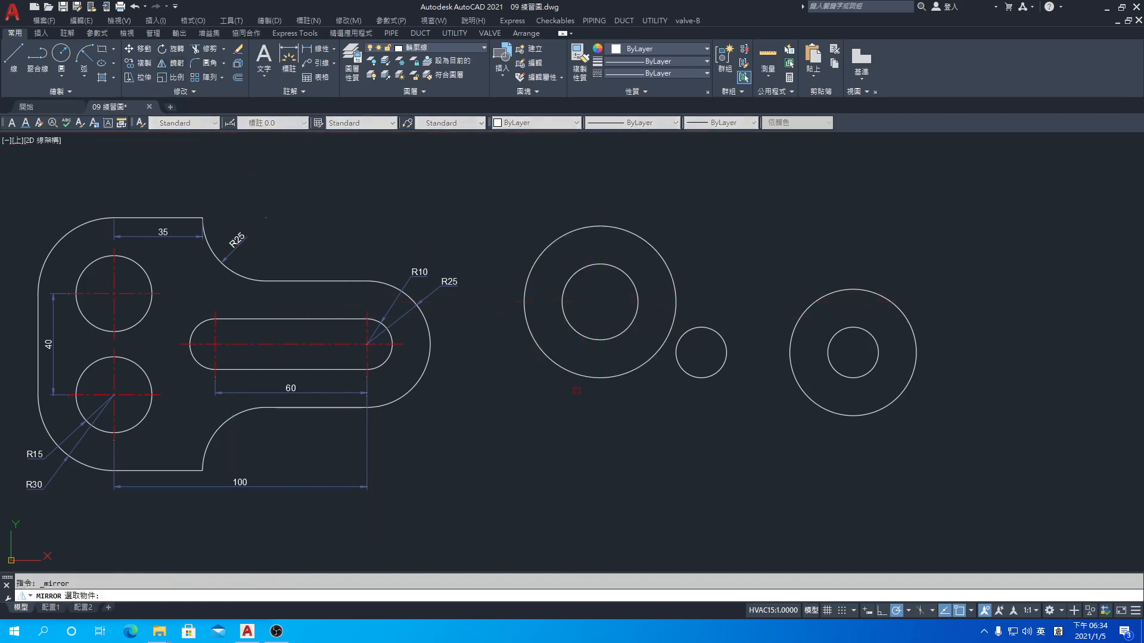
{"action": "left_click", "coordinate": [601, 376]}
{"action": "key", "text": "Return"}
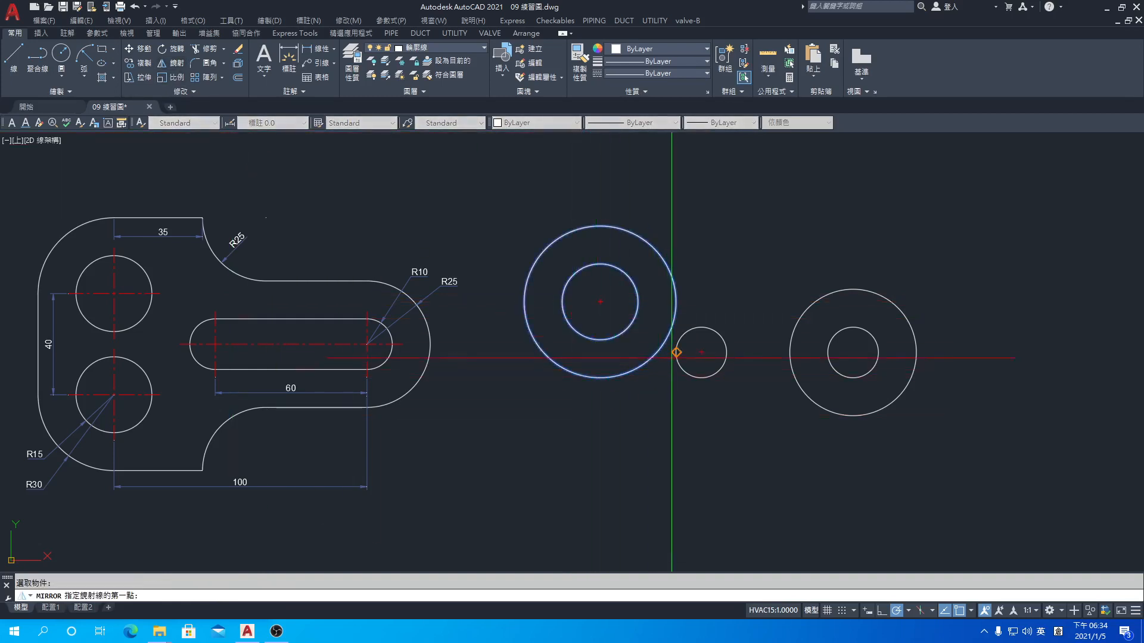
{"action": "left_click", "coordinate": [676, 352]}
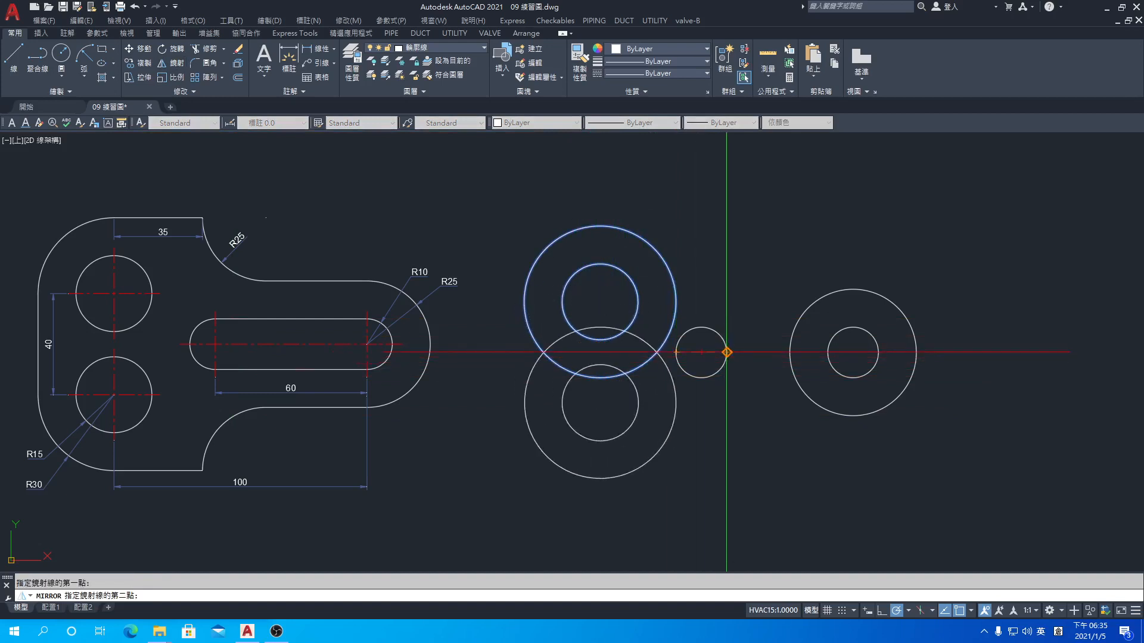
{"action": "left_click", "coordinate": [726, 352]}
{"action": "key", "text": "Return"}
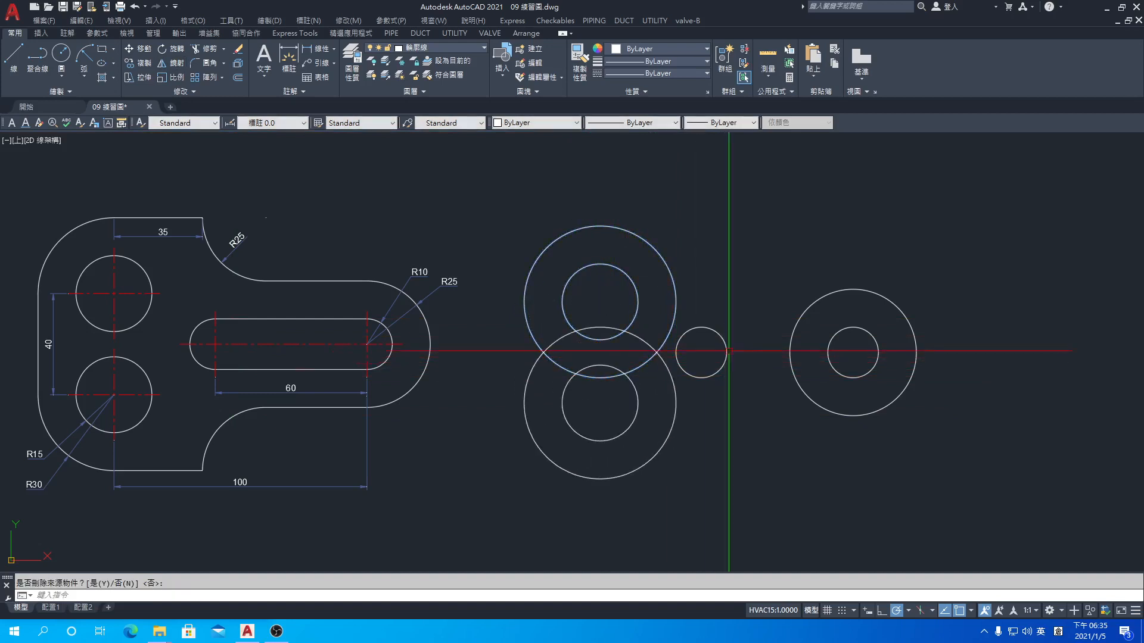
Step: Draw a vertical line joining the left quadrants of the two radius 30 circles
{"action": "left_click", "coordinate": [14, 56]}
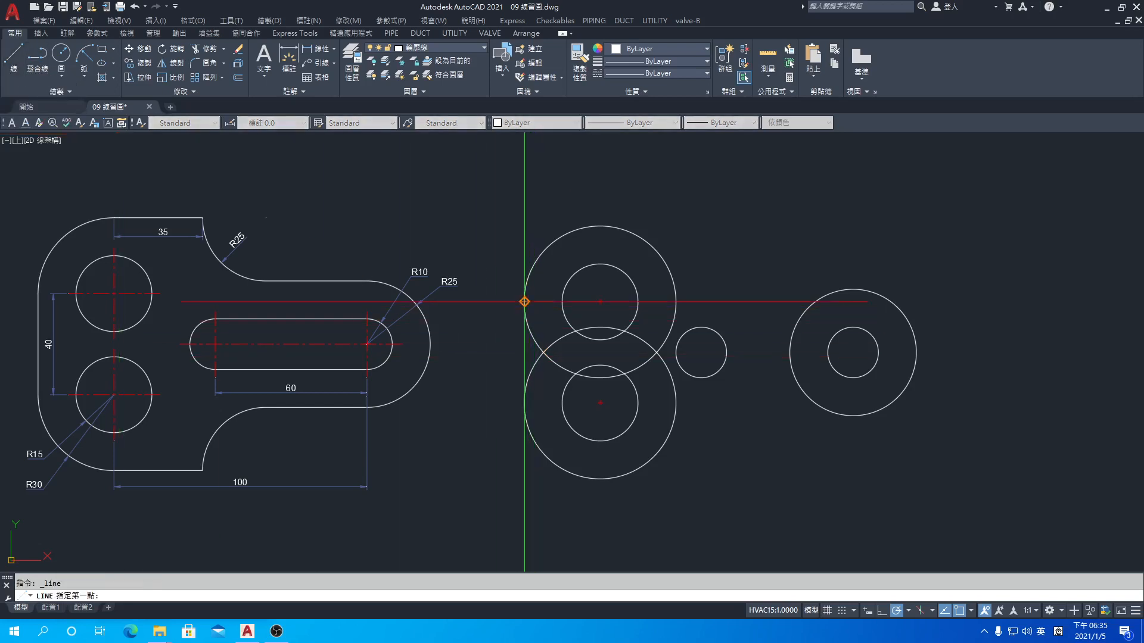
{"action": "left_click", "coordinate": [525, 301]}
{"action": "left_click", "coordinate": [524, 403]}
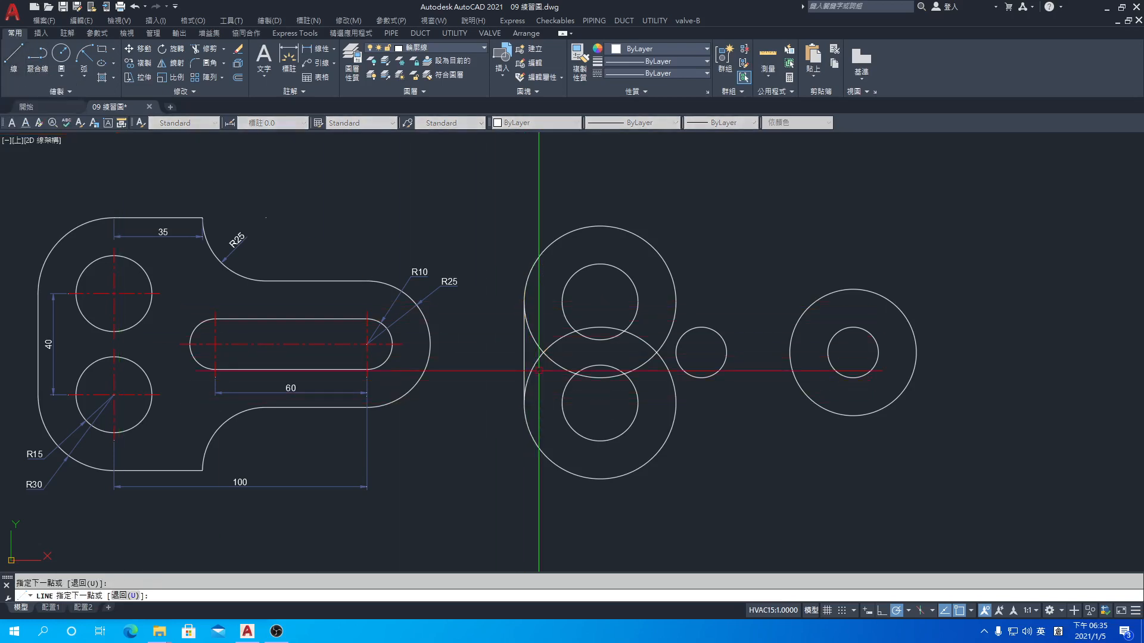
{"action": "key", "text": "Return"}
Step: Draw a 35 unit horizontal line to the right from the top quadrant of the upper radius 30 circle
{"action": "key", "text": "Return"}
{"action": "left_click", "coordinate": [600, 225]}
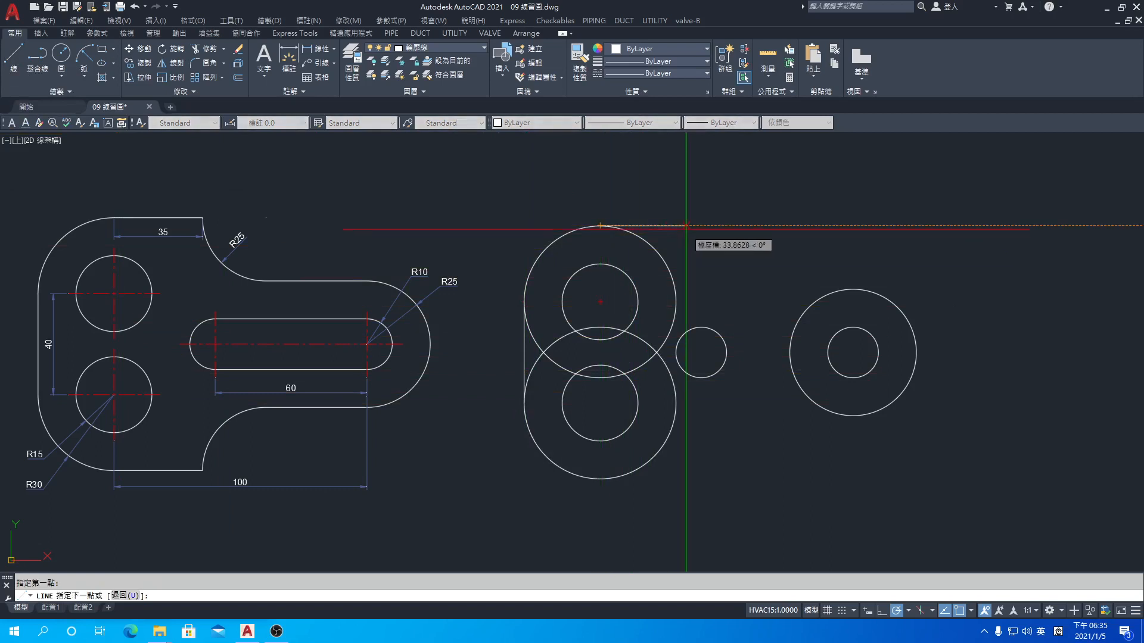
{"action": "type", "text": "35"}
{"action": "key", "text": "Return"}
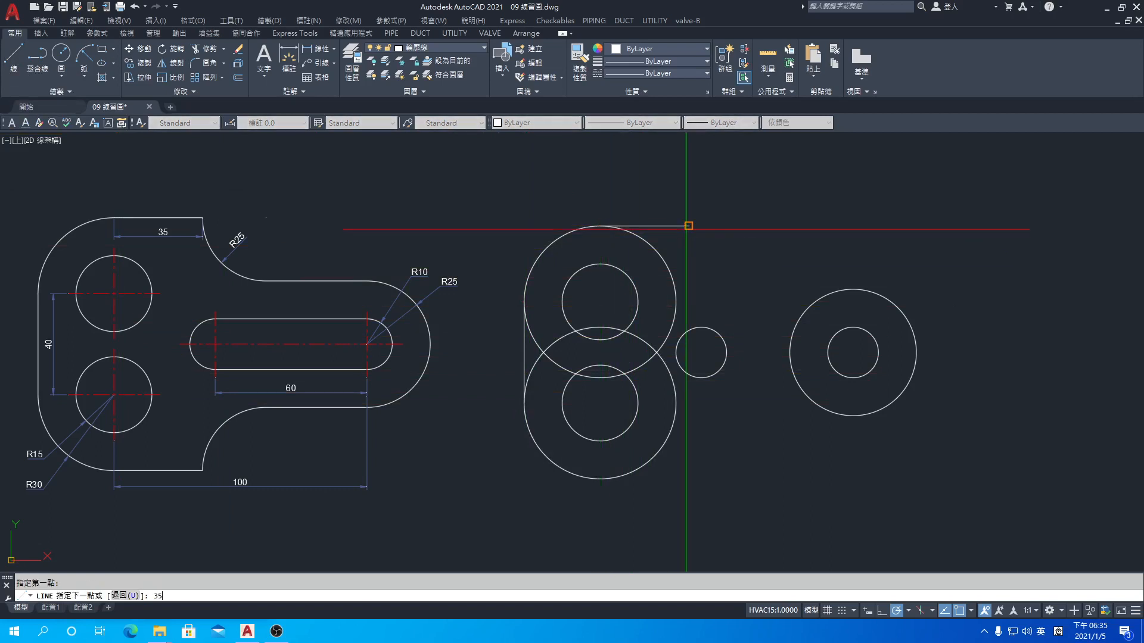
{"action": "key", "text": "Return"}
Step: Draw the slot's upper and lower horizontal lines between the matching top and bottom quadrants of the two small circles
{"action": "key", "text": "Return"}
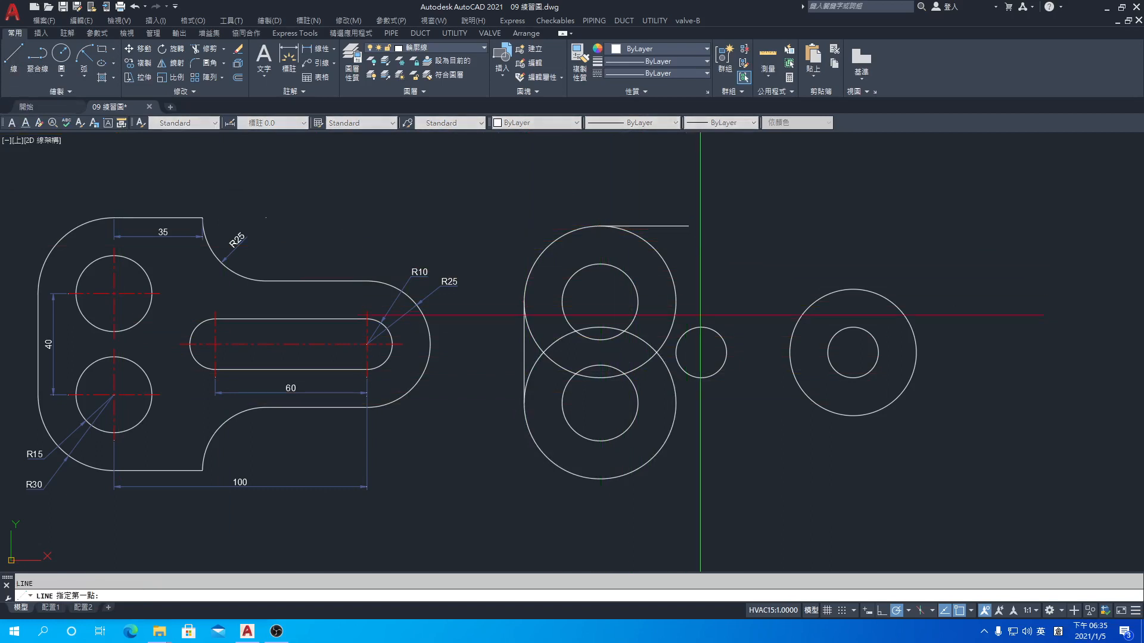
{"action": "left_click", "coordinate": [701, 327]}
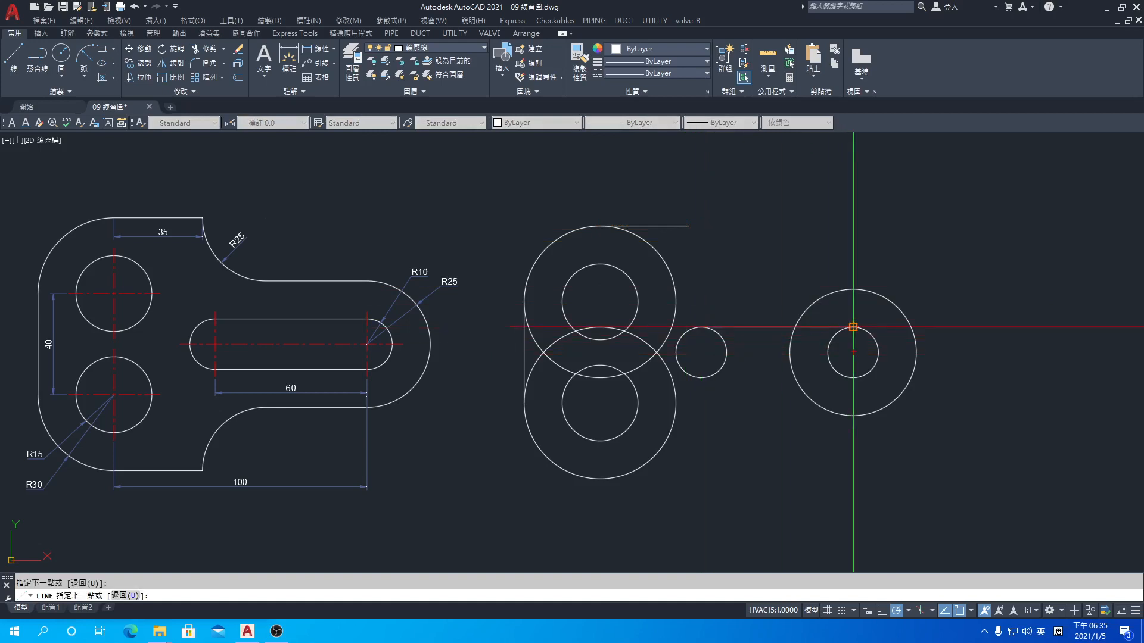
{"action": "left_click", "coordinate": [853, 327]}
{"action": "key", "text": "Return"}
{"action": "key", "text": "Return"}
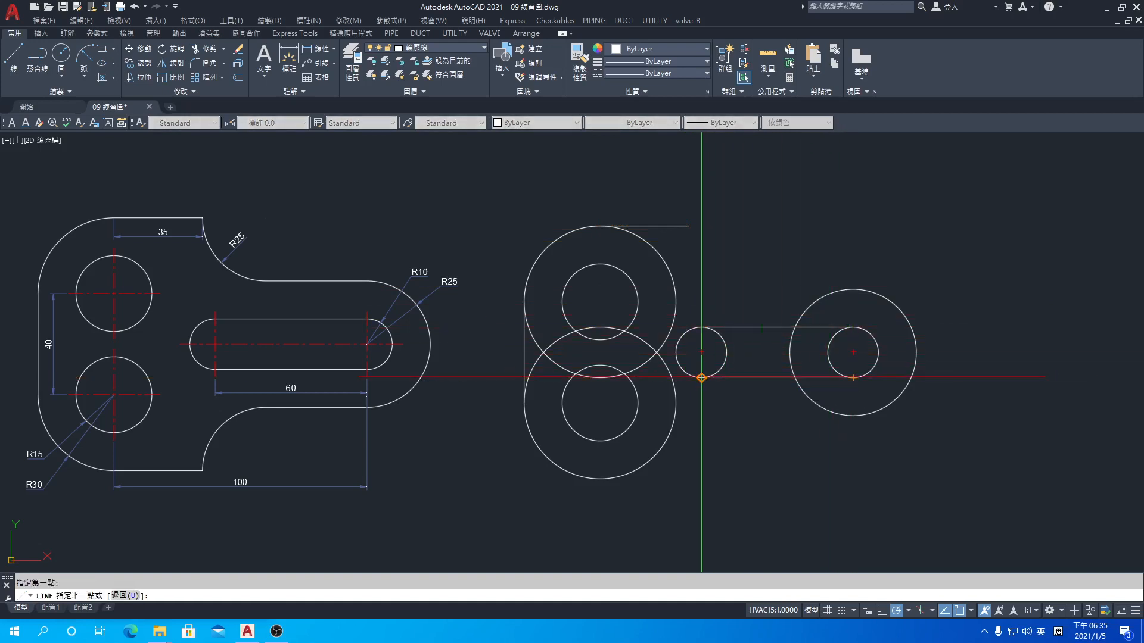
{"action": "left_click", "coordinate": [701, 377]}
{"action": "key", "text": "Return"}
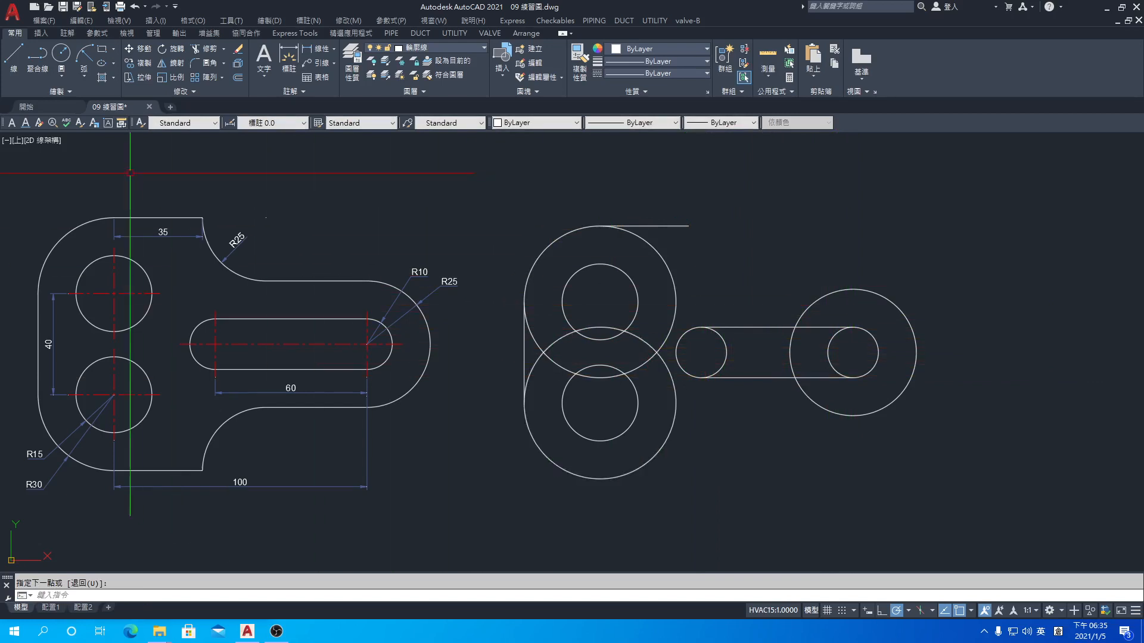
Step: Draw a radius 25 circle passing through the 35 line's right end, with its centre tracked horizontally to the right of that end
{"action": "left_click", "coordinate": [63, 53]}
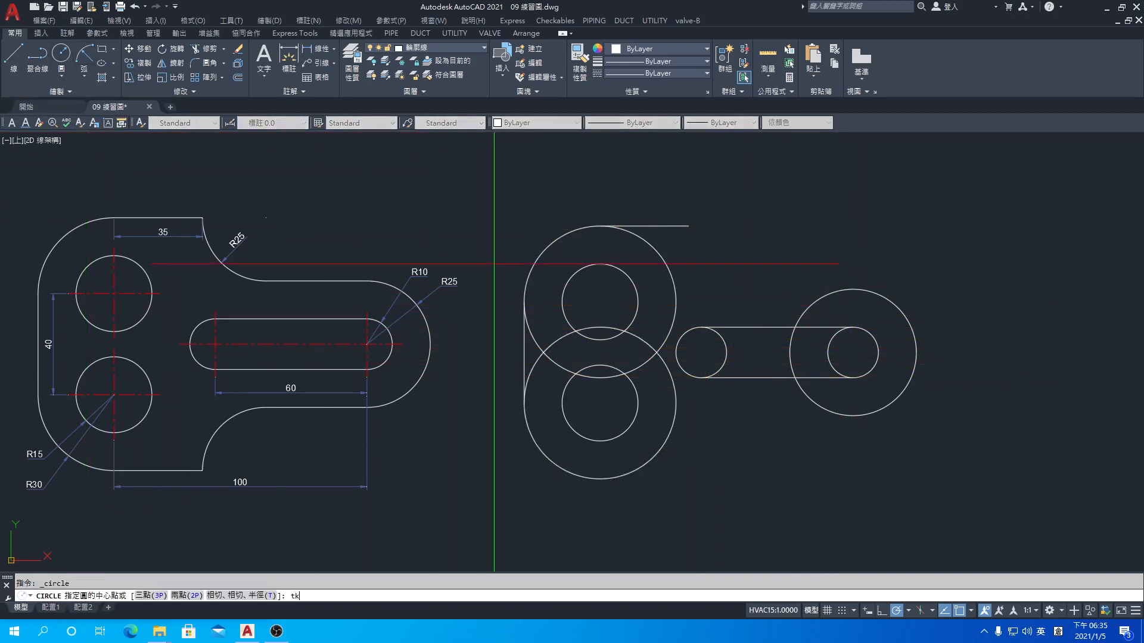
{"action": "key", "text": "Return"}
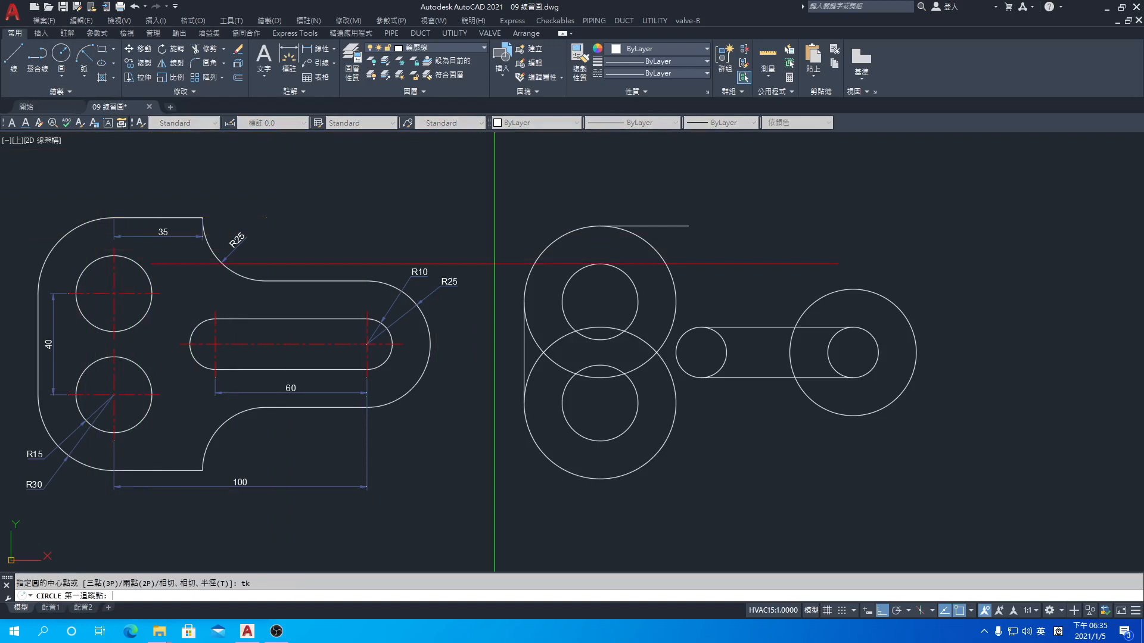
{"action": "left_click", "coordinate": [689, 226]}
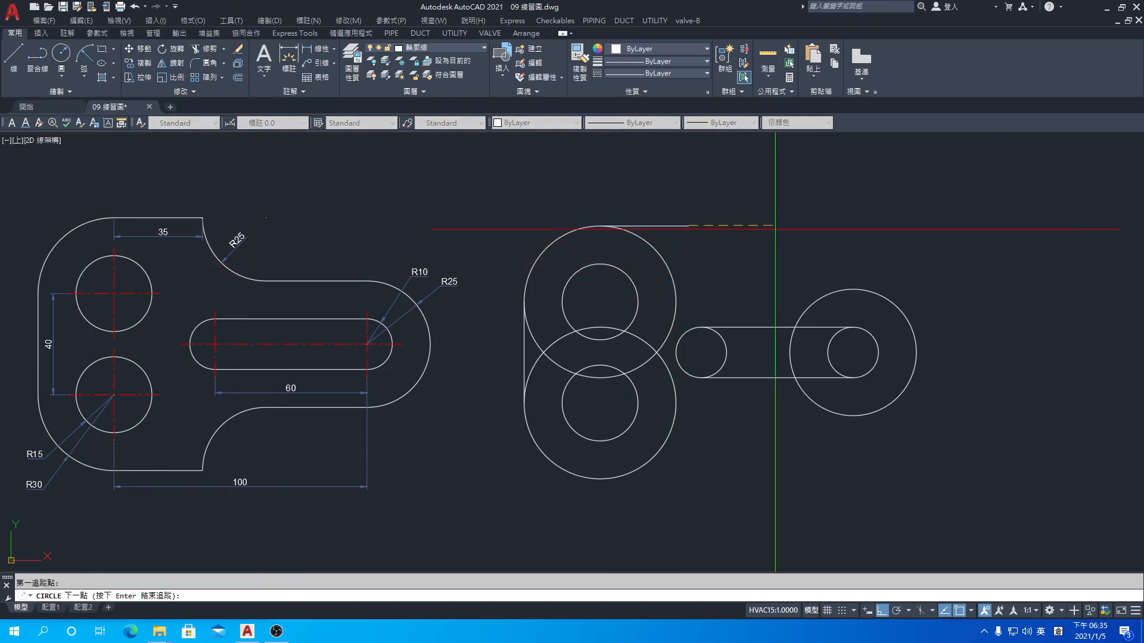
{"action": "key", "text": "Return"}
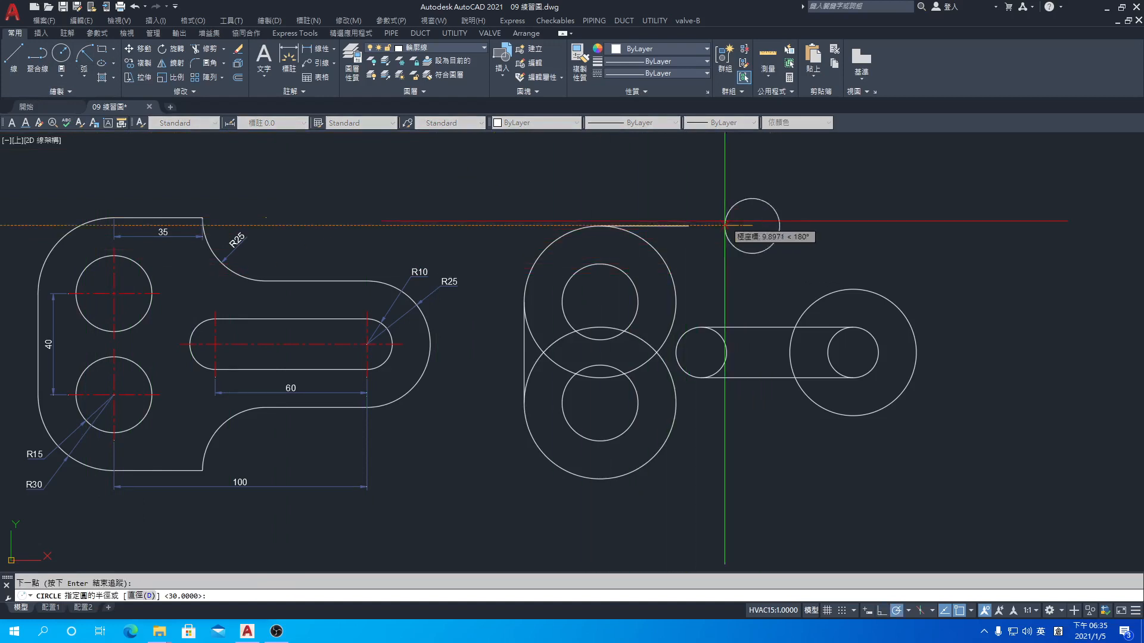
{"action": "left_click", "coordinate": [689, 225]}
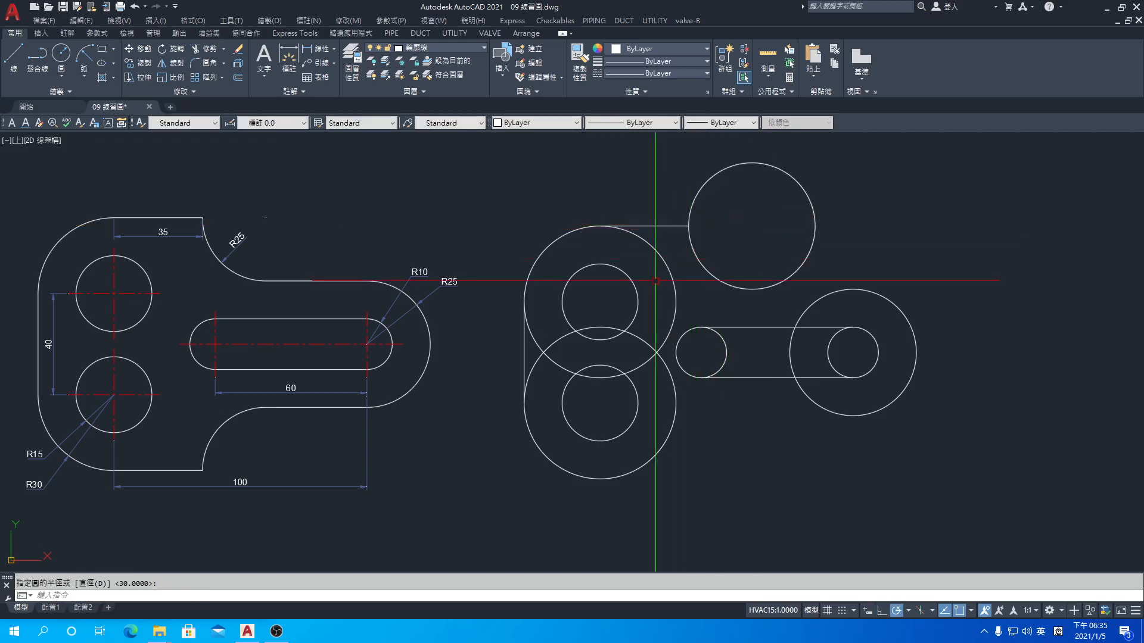
Step: Draw a line from the top quadrant of the right-hand large circle to the bottom quadrant of the upper radius 25 circle
{"action": "left_click", "coordinate": [13, 57]}
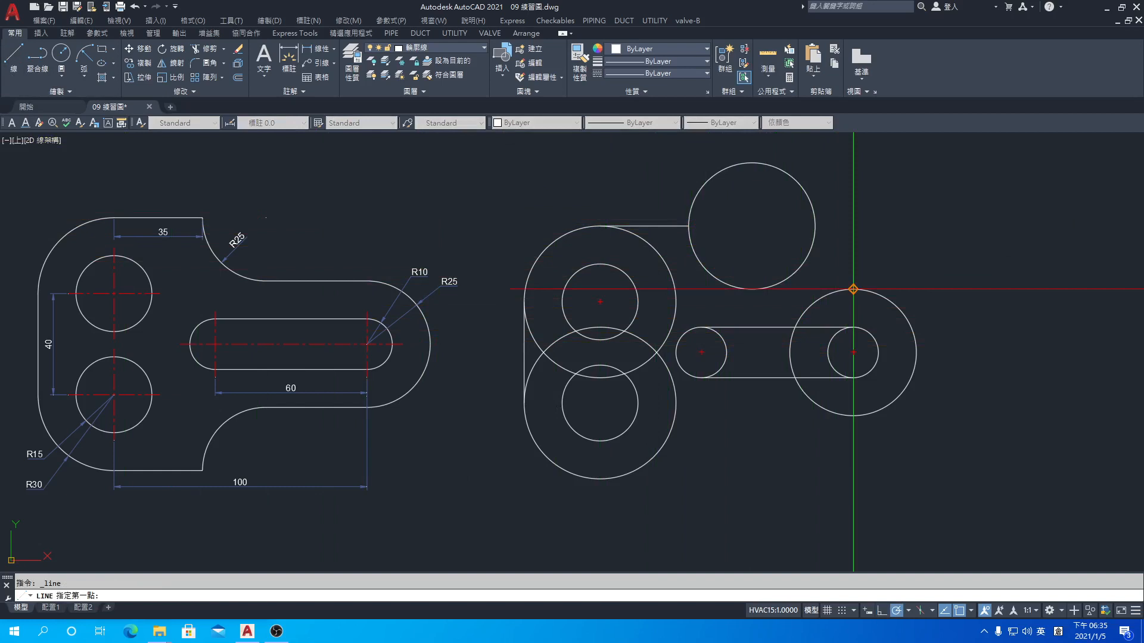
{"action": "left_click", "coordinate": [853, 290]}
{"action": "left_click", "coordinate": [752, 289]}
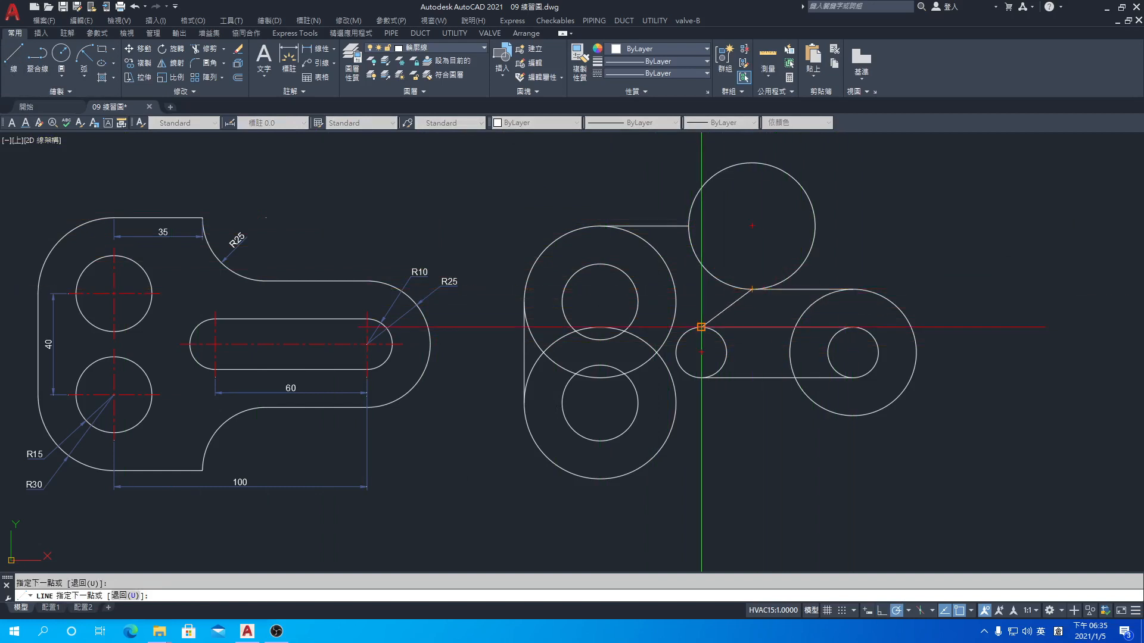
{"action": "key", "text": "Escape"}
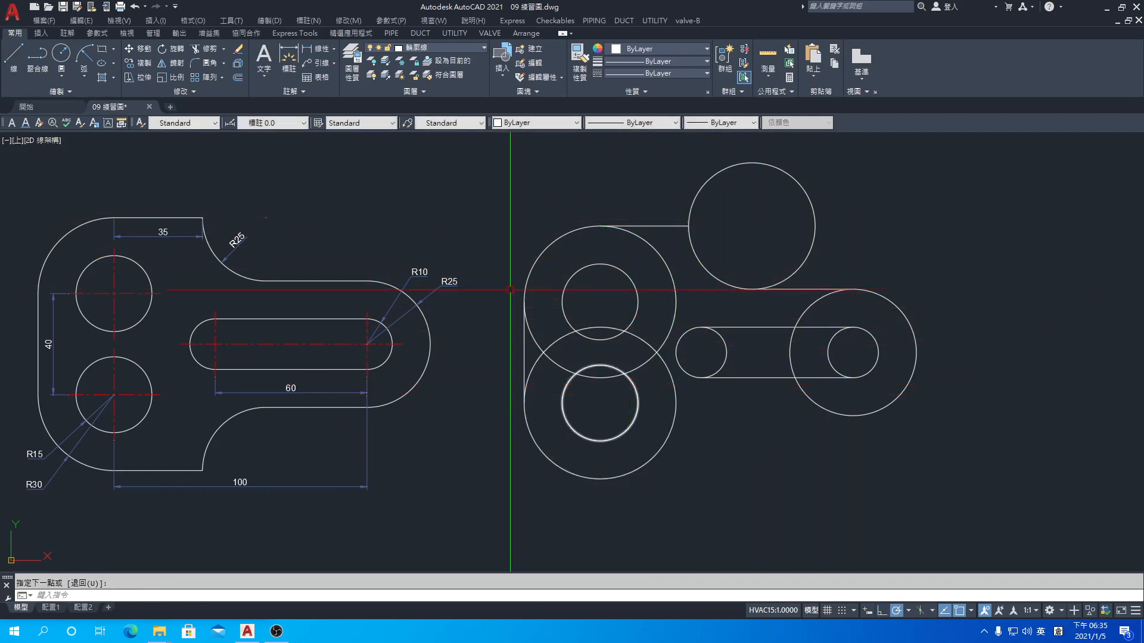
Step: Mirror the upper radius 25 circle and its two adjoining horizontal lines about the slot's horizontal centre axis, keeping the originals
{"action": "left_click", "coordinate": [177, 70]}
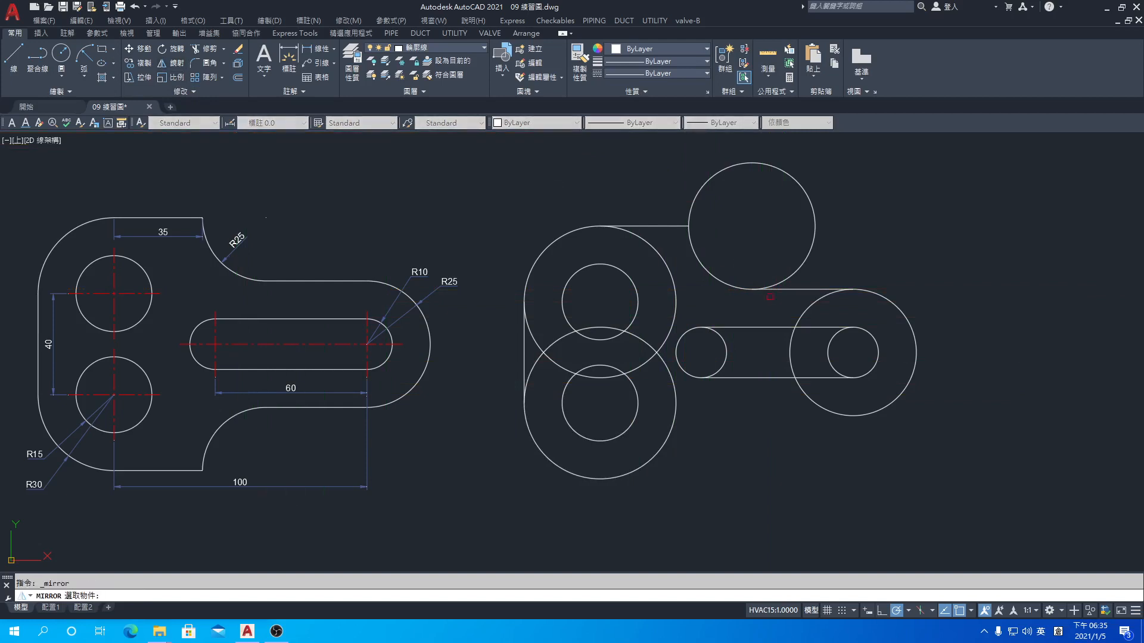
{"action": "left_click", "coordinate": [775, 299]}
{"action": "left_click", "coordinate": [688, 220]}
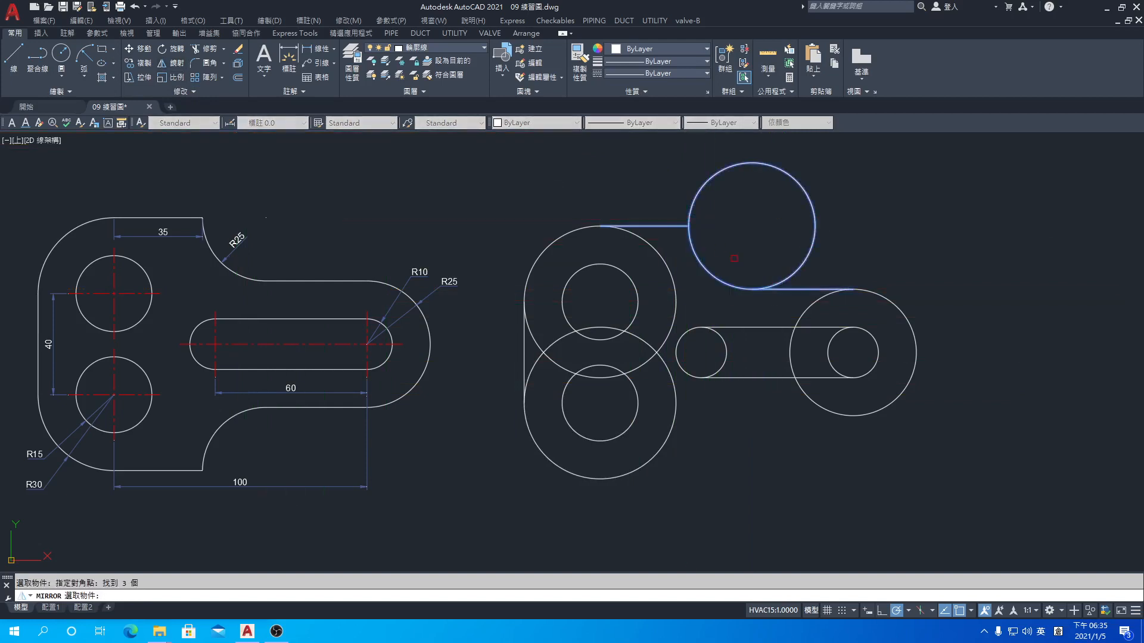
{"action": "key", "text": "Return"}
{"action": "left_click", "coordinate": [676, 353]}
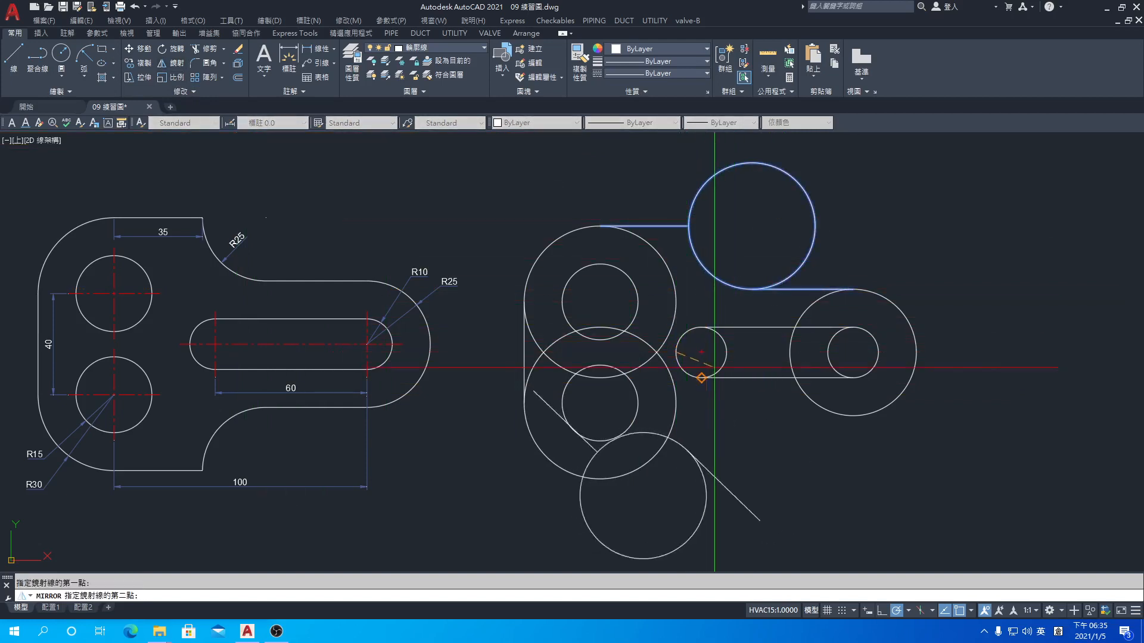
{"action": "left_click", "coordinate": [726, 352]}
{"action": "key", "text": "Return"}
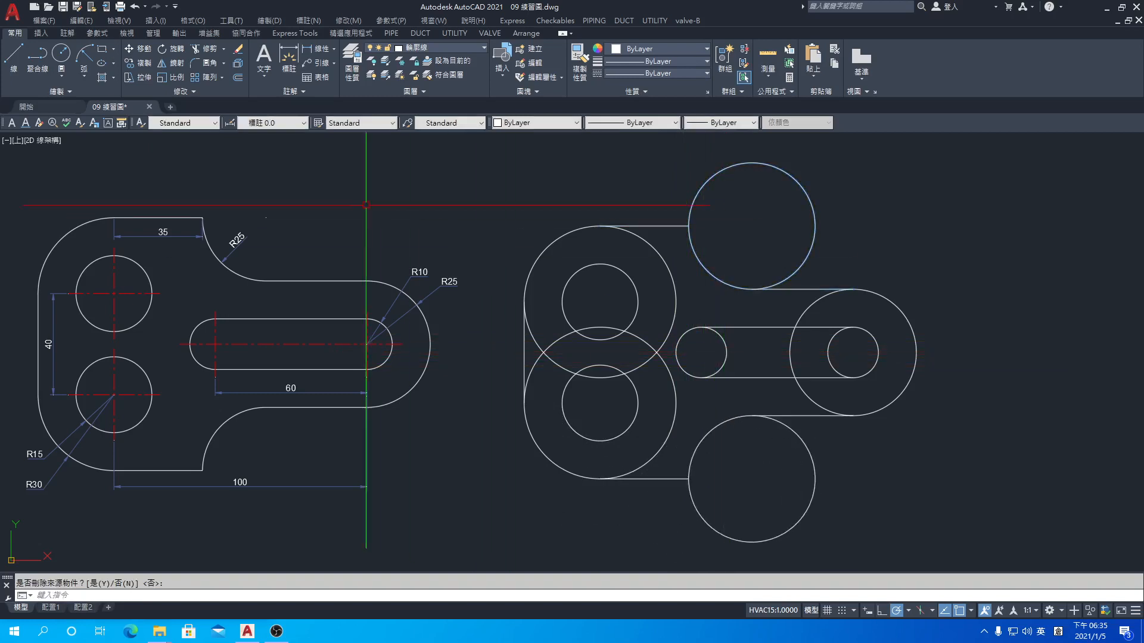
Step: Trim the surplus arcs of the construction circles so only the plate's outer contour, the two holes and the slot outline remain
{"action": "left_click", "coordinate": [209, 50]}
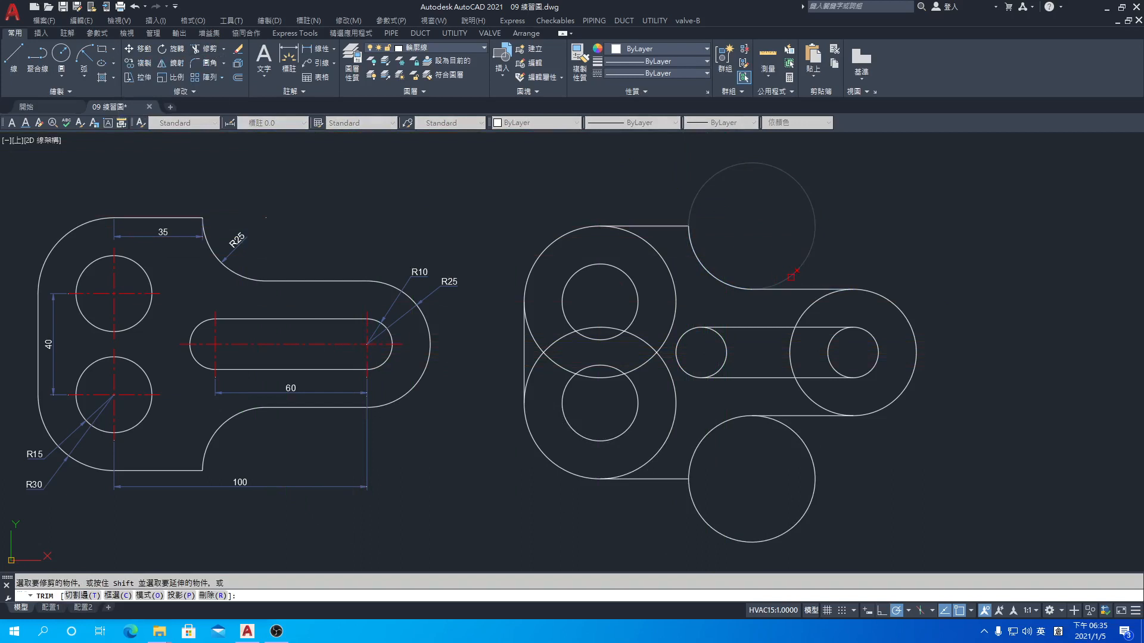
{"action": "left_click", "coordinate": [791, 277]}
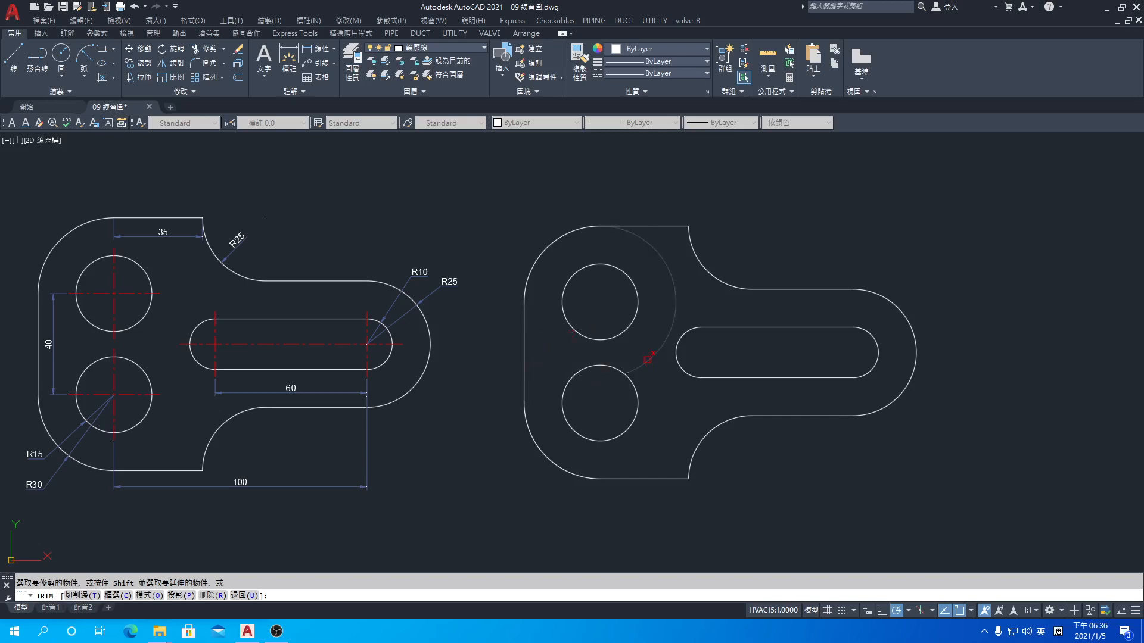
{"action": "key", "text": "Return"}
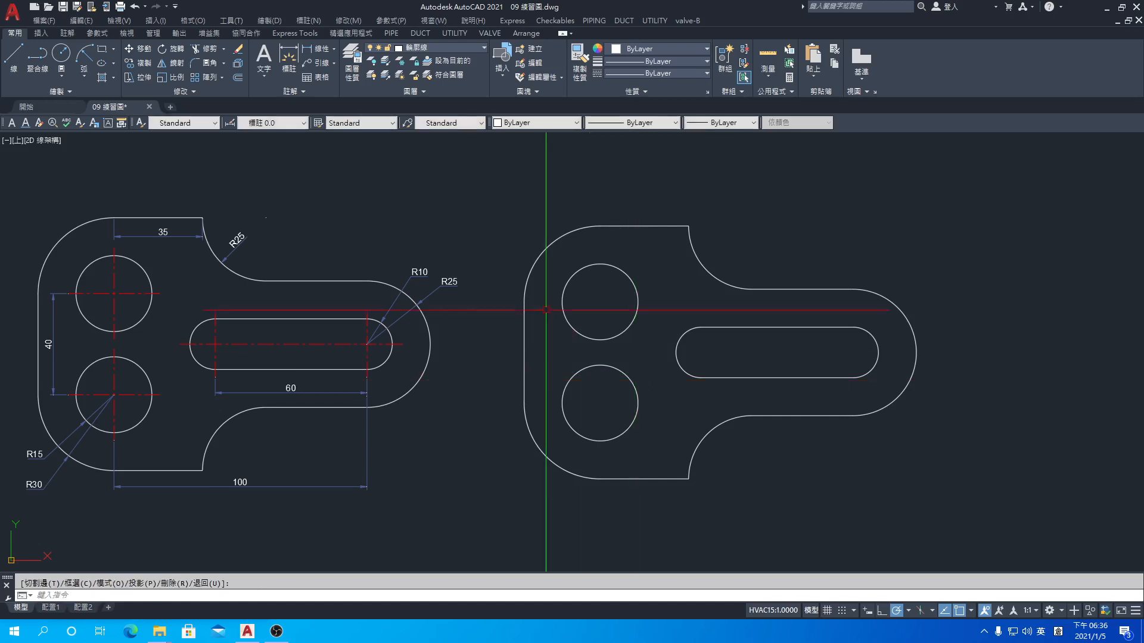
Step: Make 中心線 the current layer and draw vertical and horizontal centre lines across the upper hole between its opposite quadrants
{"action": "left_click", "coordinate": [457, 48]}
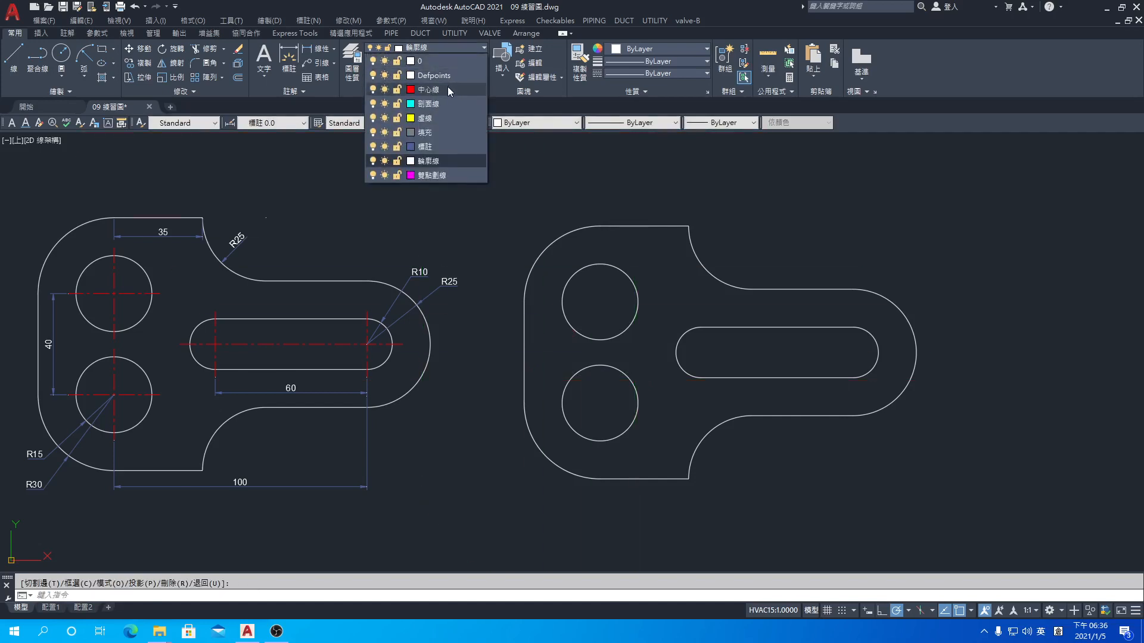
{"action": "left_click", "coordinate": [448, 87]}
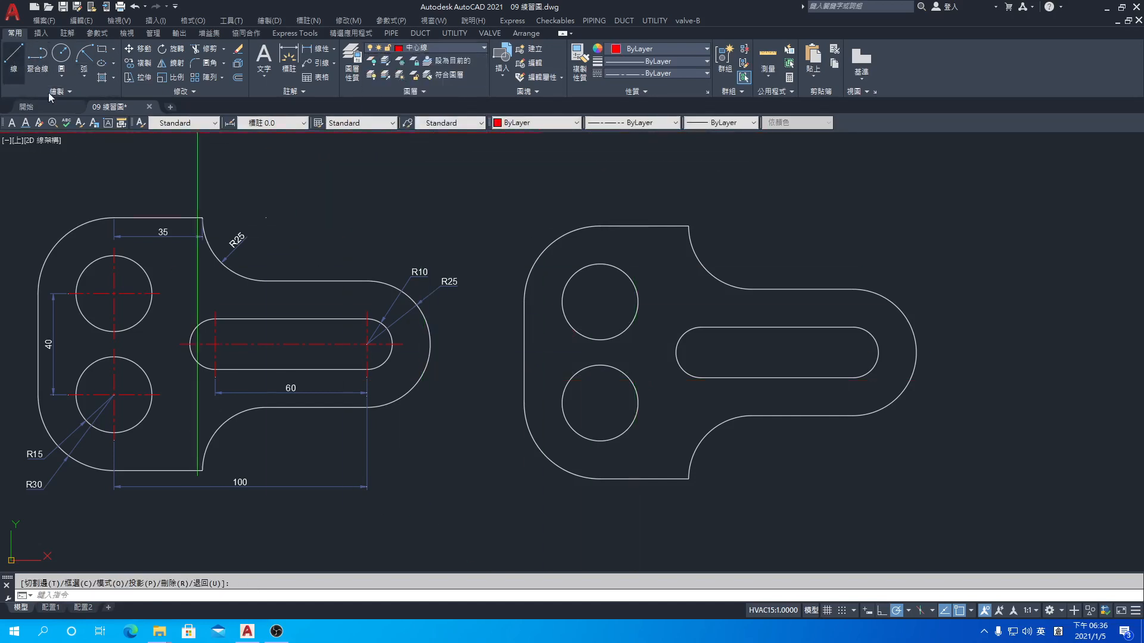
{"action": "left_click", "coordinate": [13, 57]}
{"action": "left_click", "coordinate": [600, 340]}
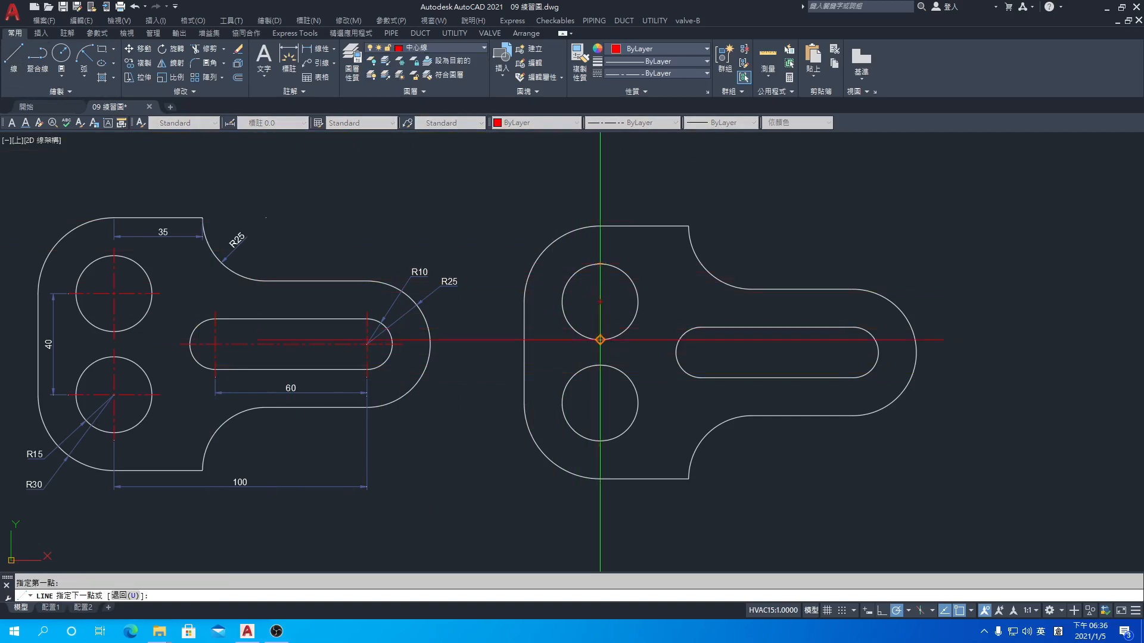
{"action": "key", "text": "space"}
{"action": "key", "text": "space"}
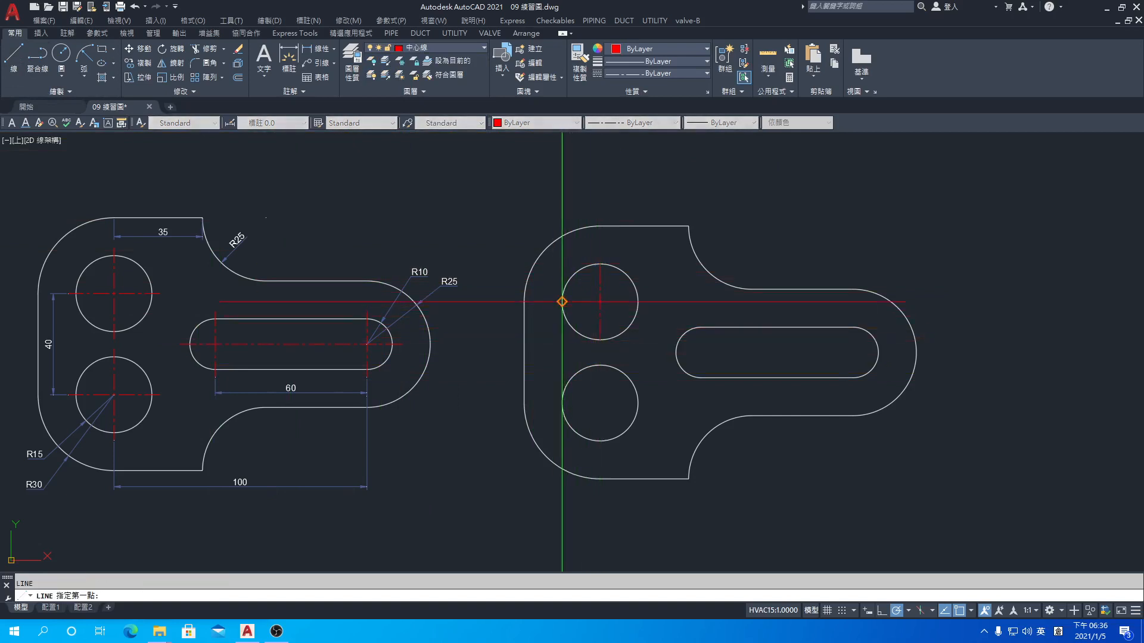
{"action": "left_click", "coordinate": [562, 303]}
{"action": "left_click", "coordinate": [638, 302]}
{"action": "key", "text": "space"}
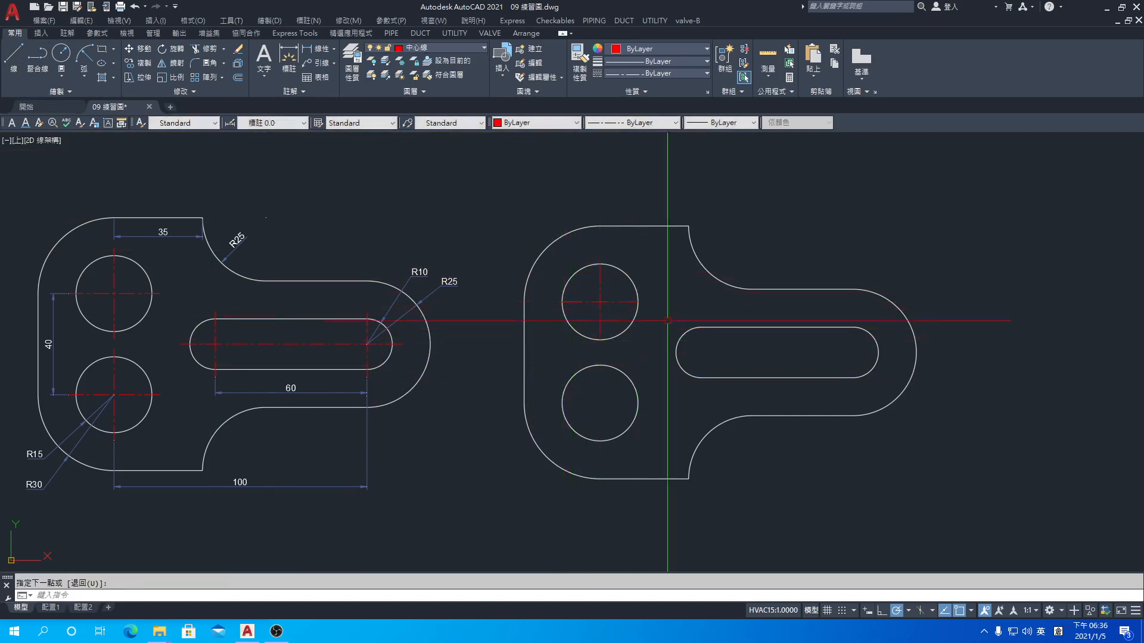
Step: Draw a vertical centre line across the slot at its left arc's centre and a horizontal one along the slot's full length
{"action": "key", "text": "space"}
{"action": "left_click", "coordinate": [701, 327]}
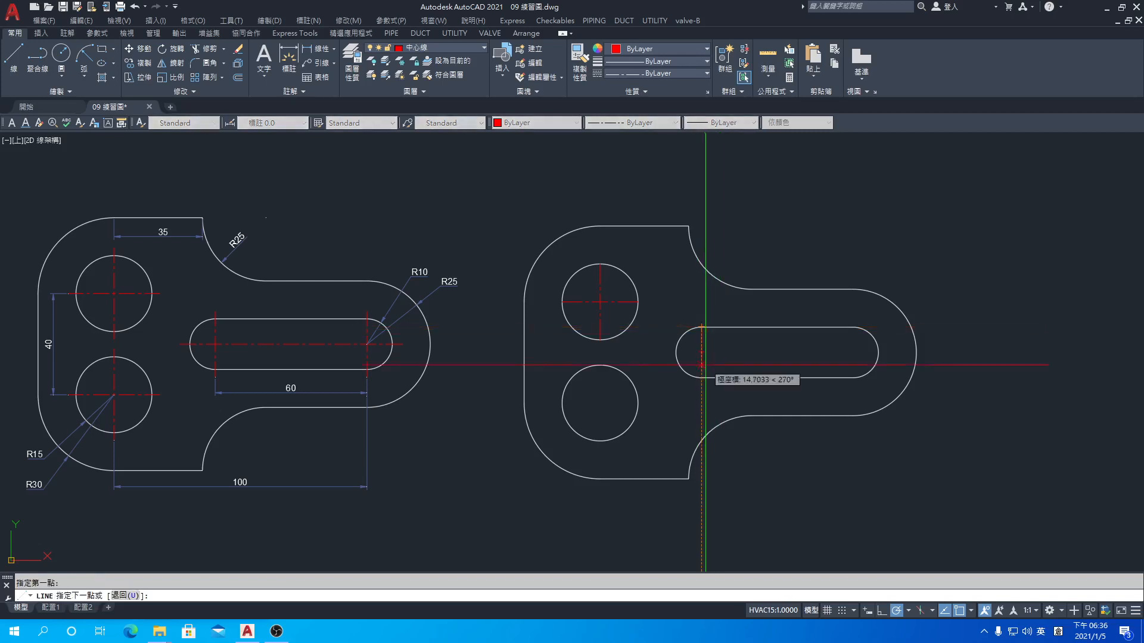
{"action": "left_click", "coordinate": [702, 378]}
{"action": "key", "text": "space"}
{"action": "key", "text": "space"}
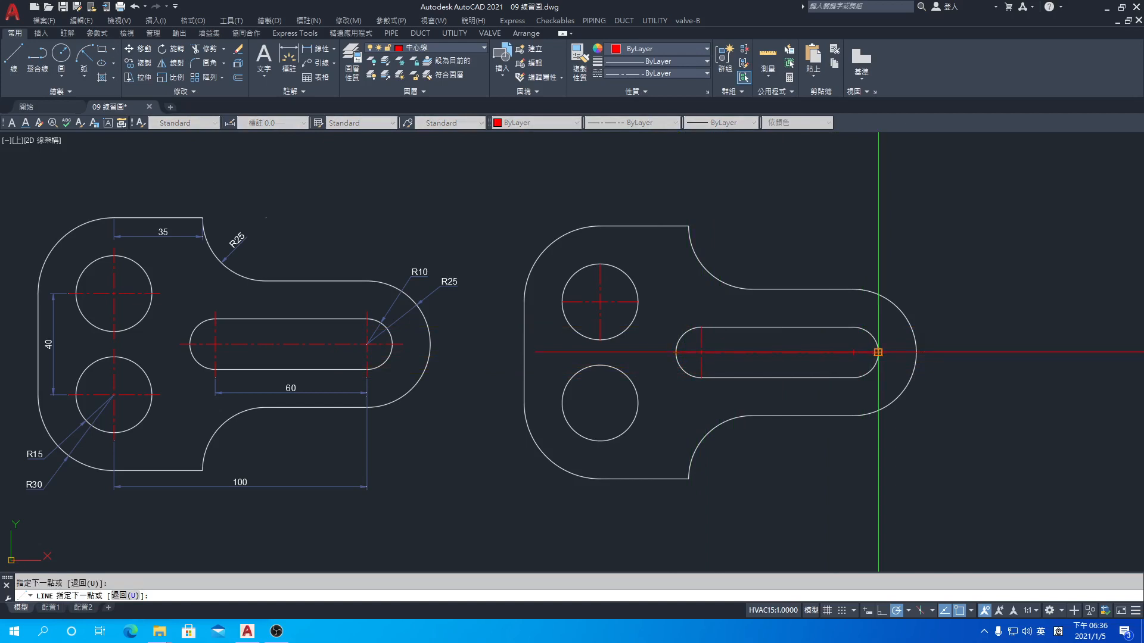
{"action": "key", "text": "space"}
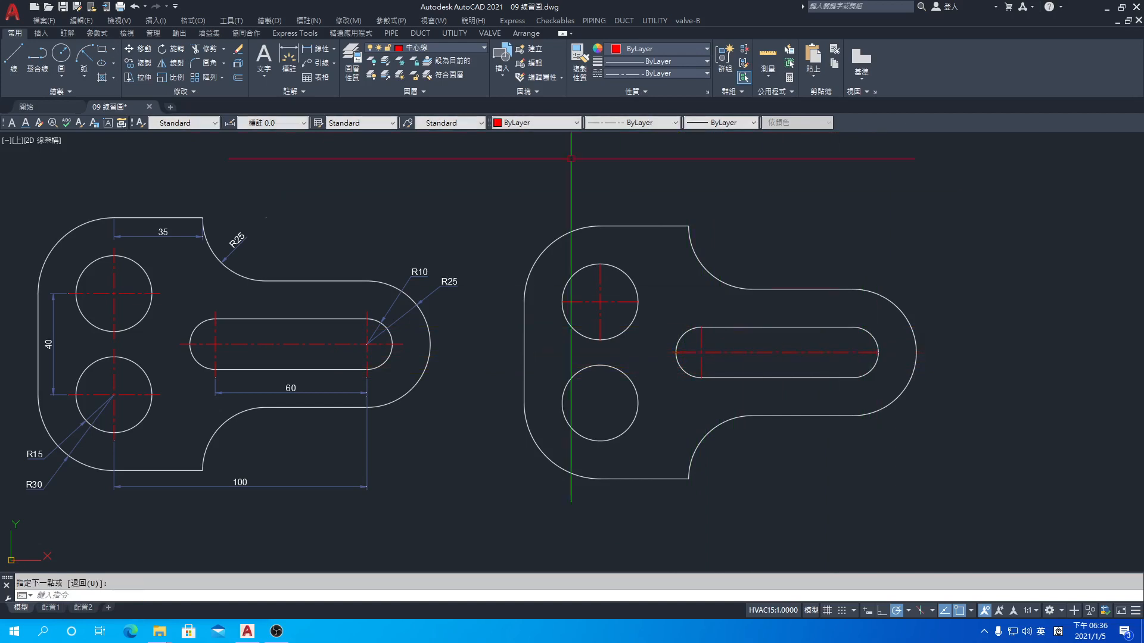
Step: Make 輪廓線 the current layer and scale up the upper hole's centre lines about their intersection, extending them slightly past the circle
{"action": "left_click", "coordinate": [475, 47]}
{"action": "left_click", "coordinate": [435, 161]}
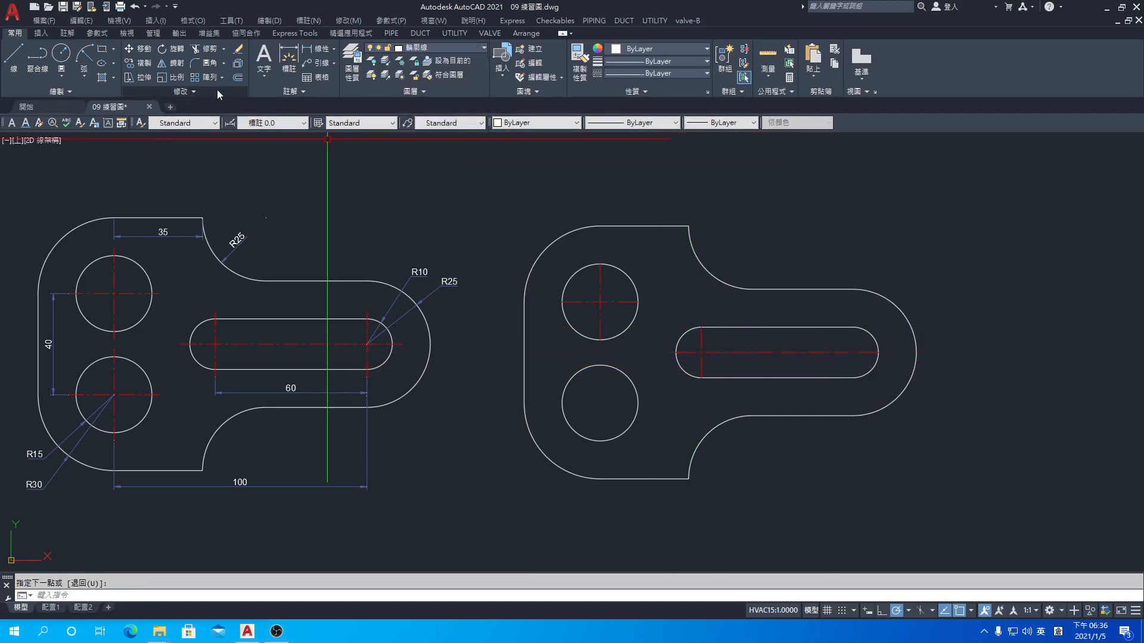
{"action": "left_click", "coordinate": [182, 78]}
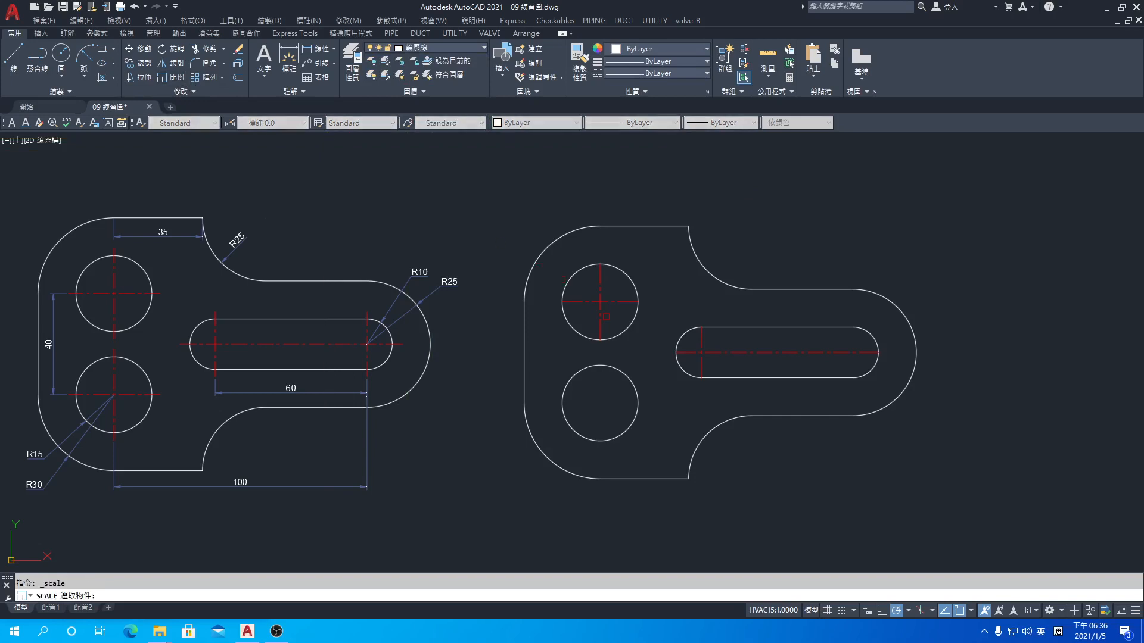
{"action": "left_click", "coordinate": [612, 315]}
{"action": "left_click", "coordinate": [593, 291]}
{"action": "key", "text": "space"}
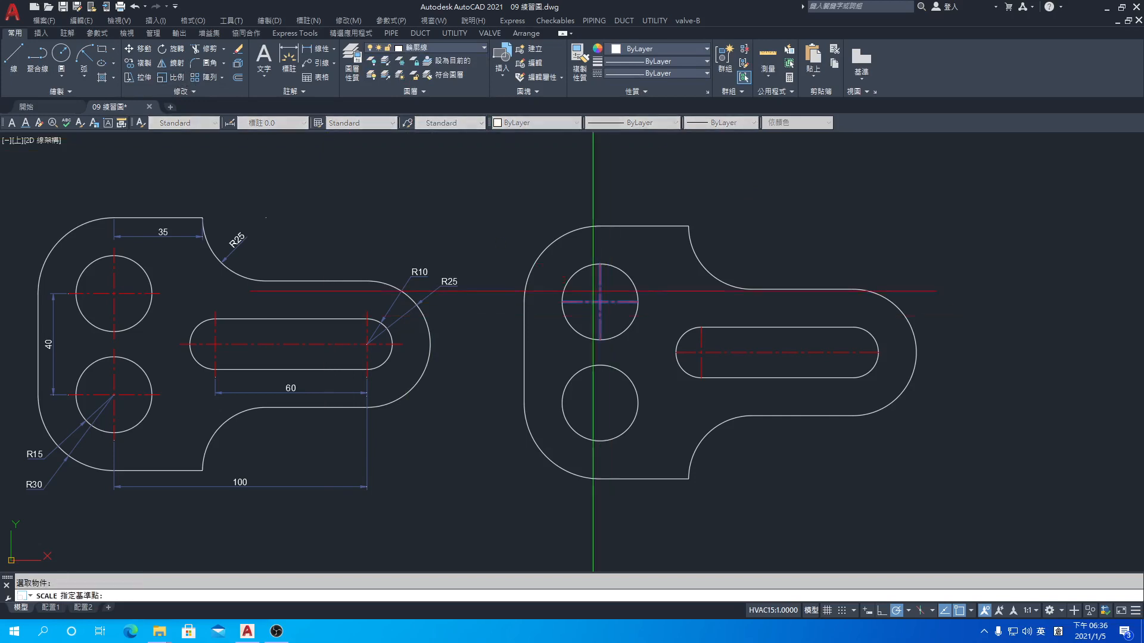
{"action": "left_click", "coordinate": [600, 301]}
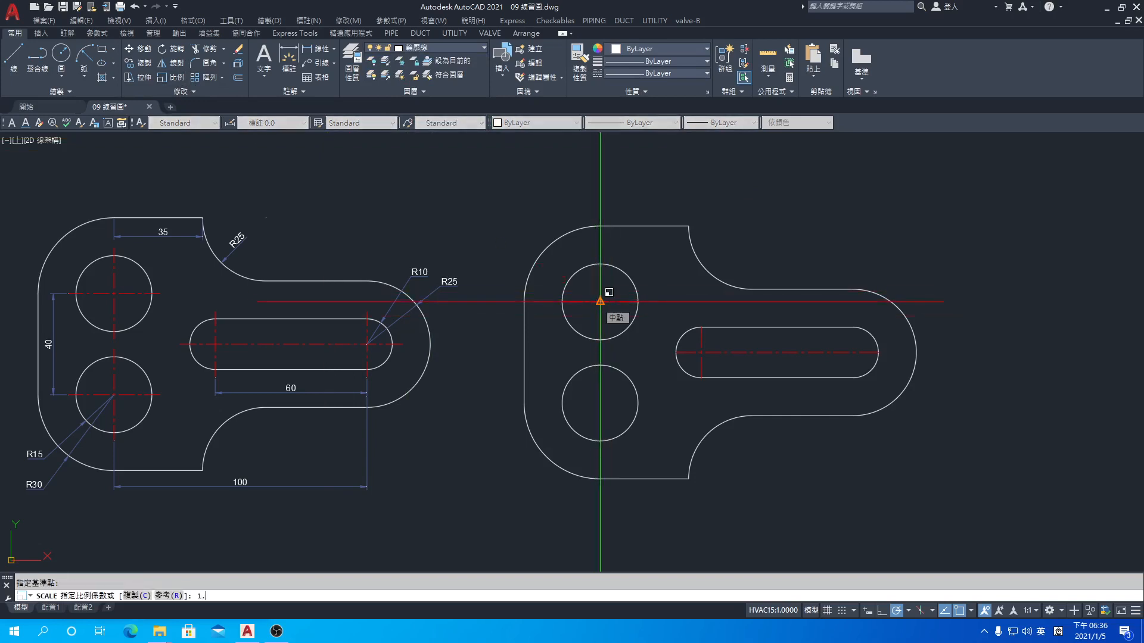
{"action": "key", "text": "Return"}
Step: Scale the slot's vertical centre line by 1.2 about its midpoint
{"action": "key", "text": "space"}
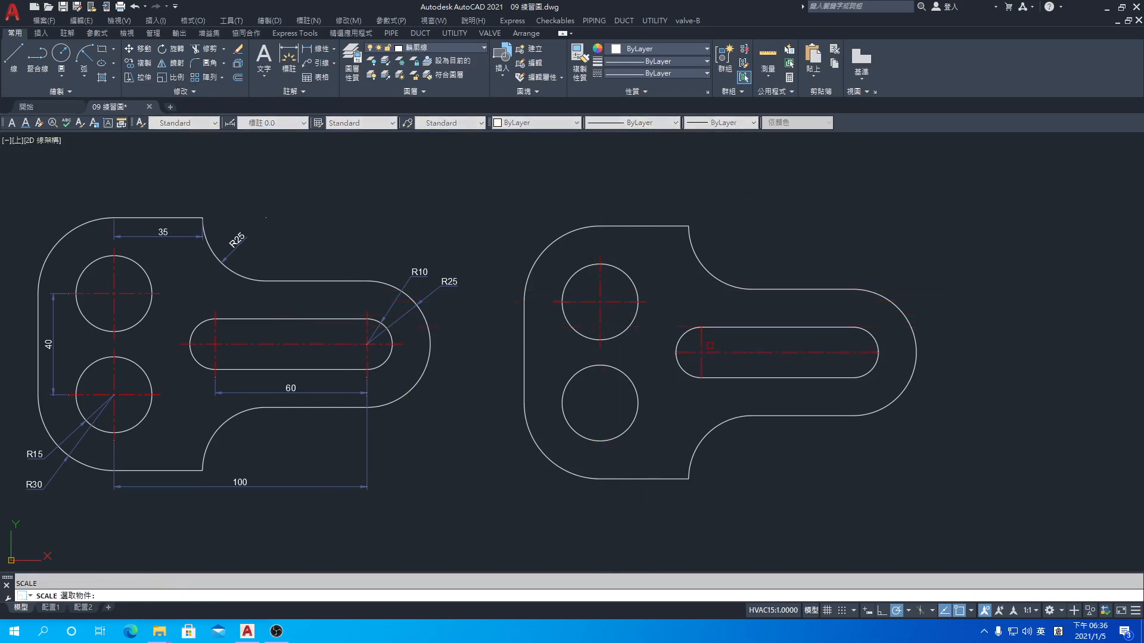
{"action": "key", "text": "space"}
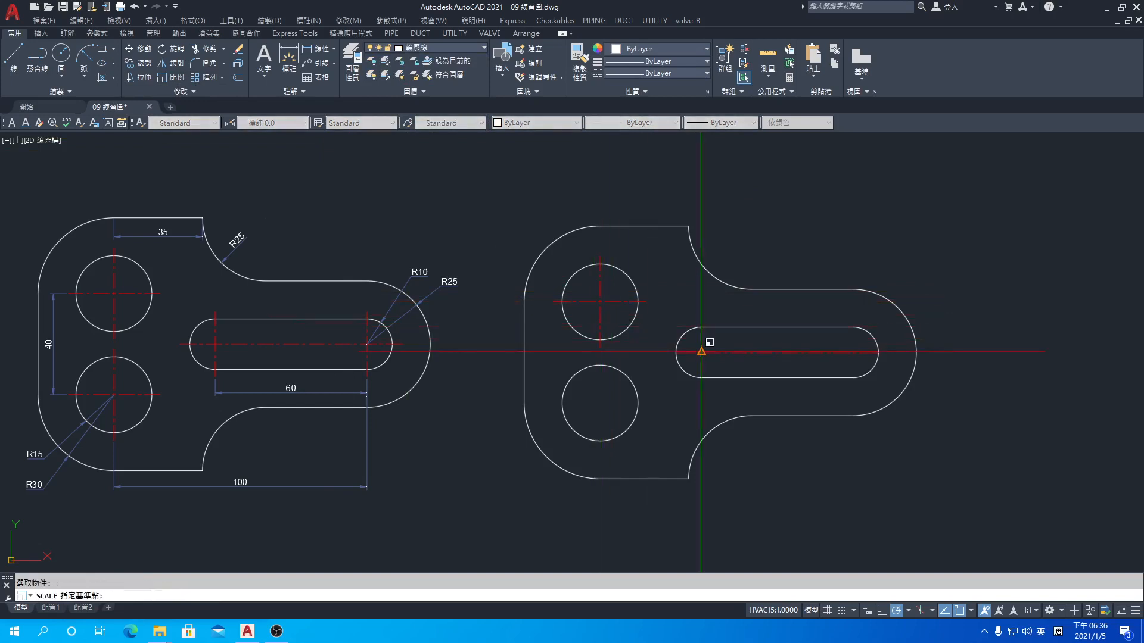
{"action": "left_click", "coordinate": [701, 352]}
{"action": "type", "text": "1.2"}
{"action": "key", "text": "Return"}
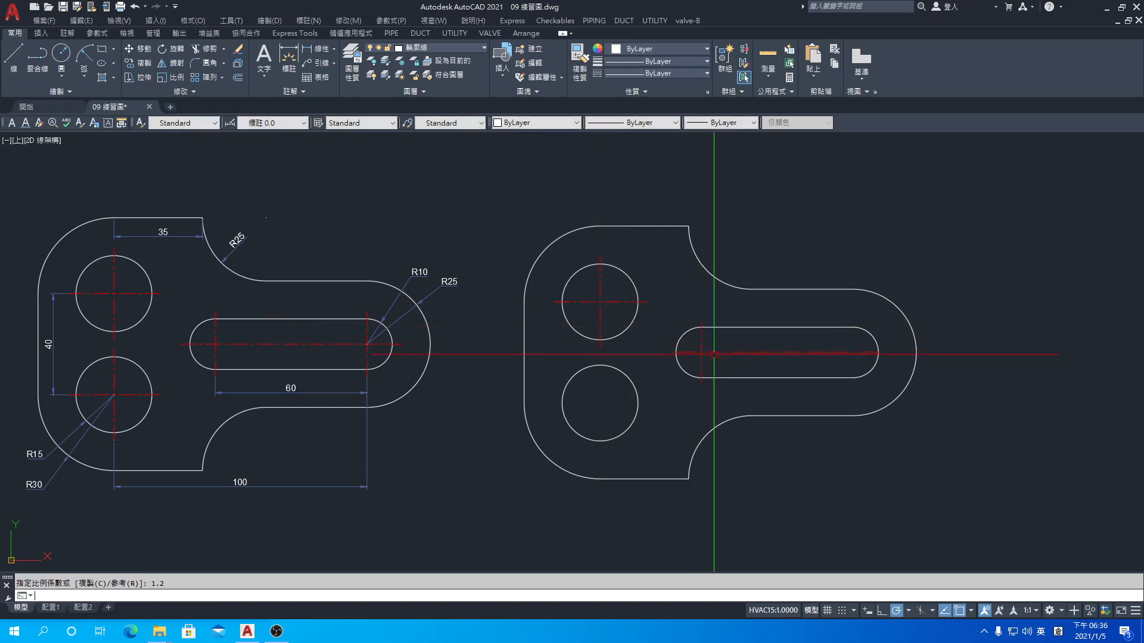
Step: Scale the slot's horizontal centre line by 1.1 about its midpoint
{"action": "key", "text": "space"}
{"action": "left_click", "coordinate": [786, 352]}
{"action": "key", "text": "space"}
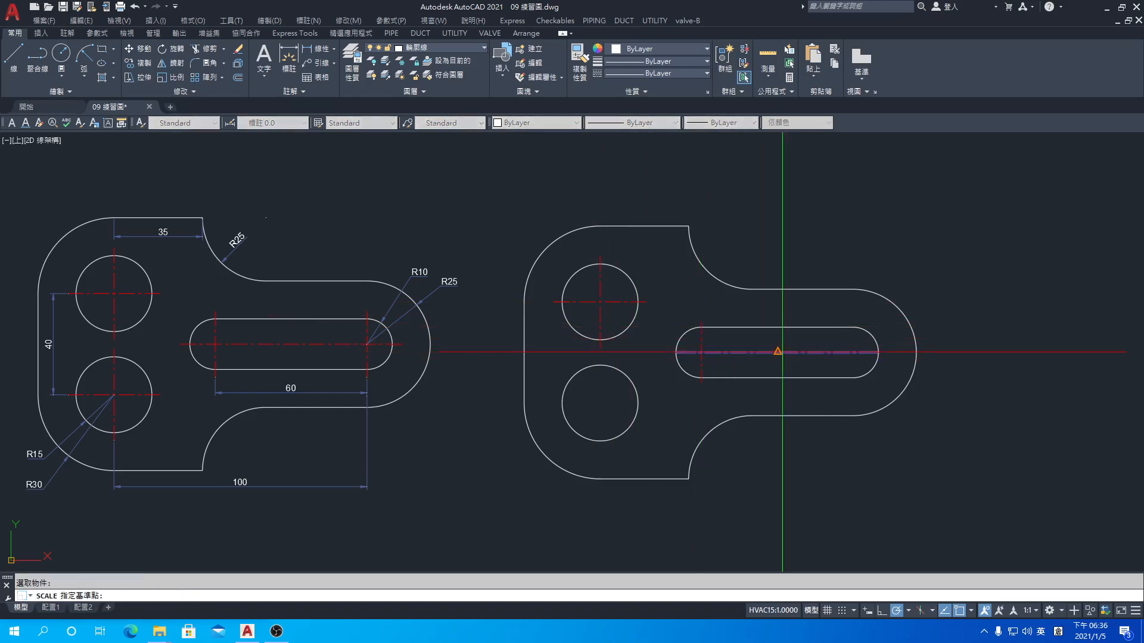
{"action": "left_click", "coordinate": [777, 352]}
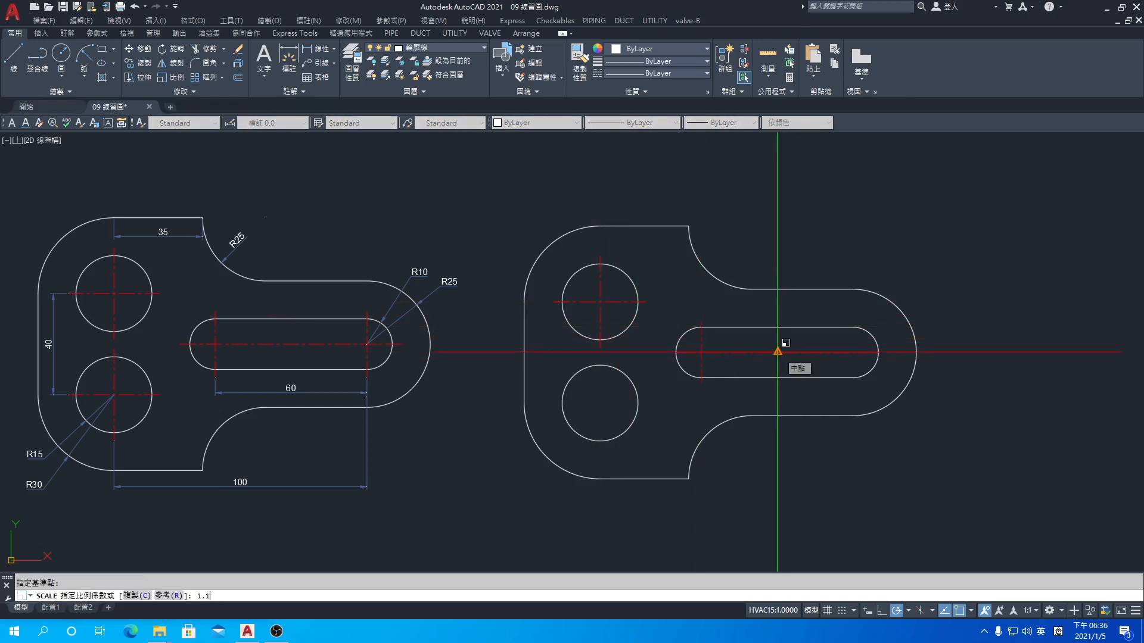
{"action": "type", "text": "1.1"}
{"action": "key", "text": "Return"}
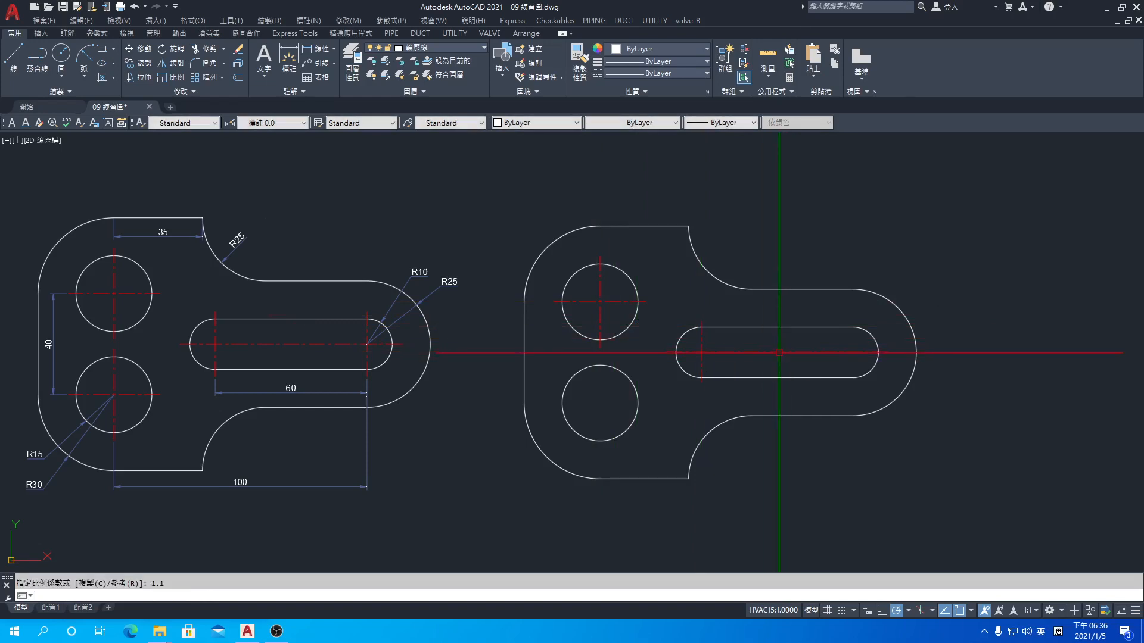
Step: Copy the upper hole's two centre lines from its centre to the centre of the lower hole
{"action": "left_click", "coordinate": [146, 63]}
{"action": "left_click", "coordinate": [614, 313]}
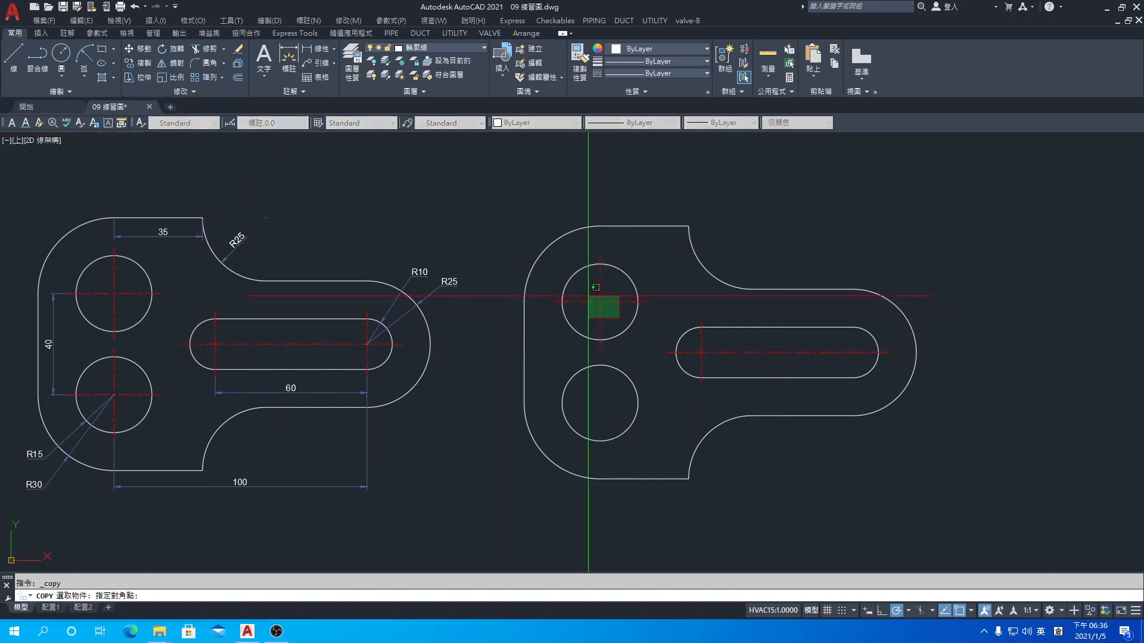
{"action": "left_click", "coordinate": [585, 293]}
{"action": "key", "text": "Return"}
{"action": "left_click", "coordinate": [600, 302]}
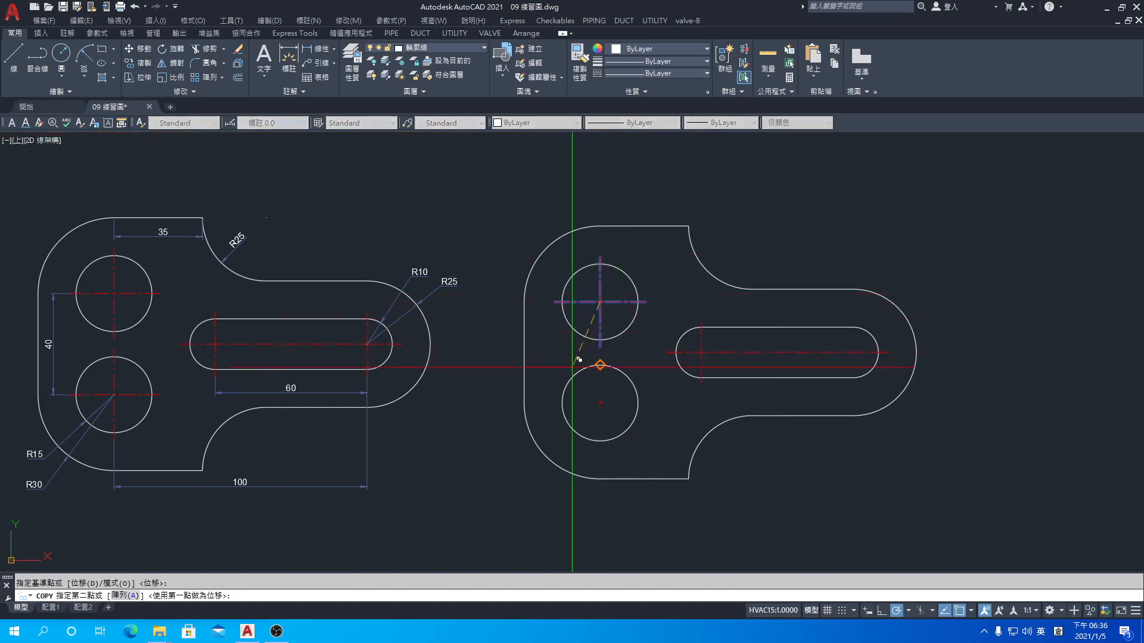
{"action": "left_click", "coordinate": [599, 403]}
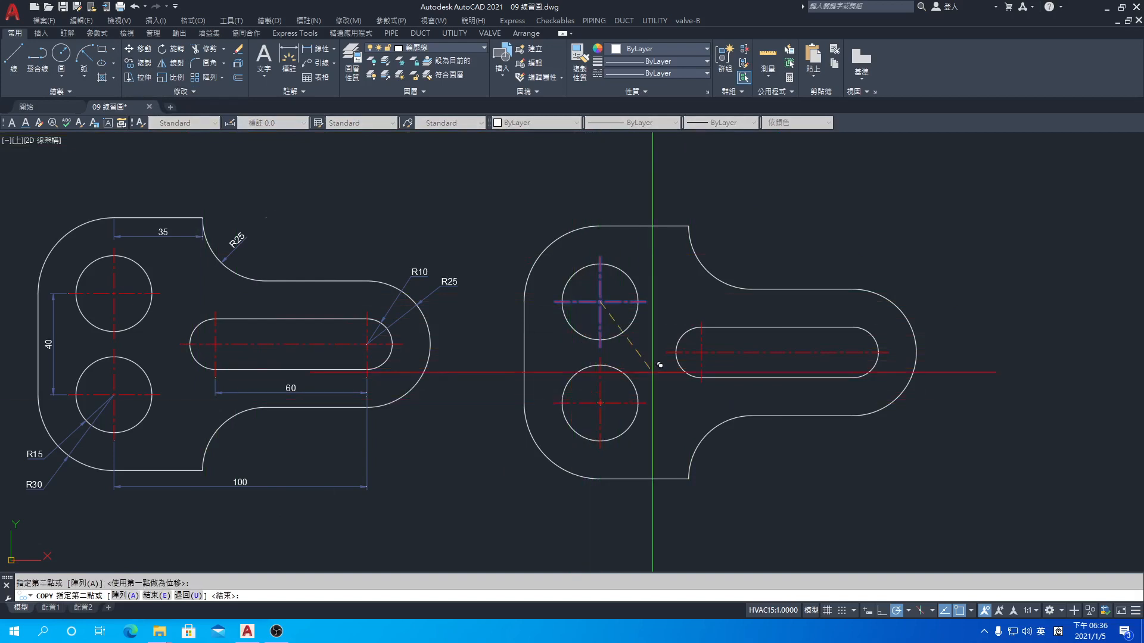
{"action": "key", "text": "Return"}
Step: Copy the slot's vertical centre line from the left arc's centre to the right arc's centre
{"action": "key", "text": "Return"}
{"action": "key", "text": "Return"}
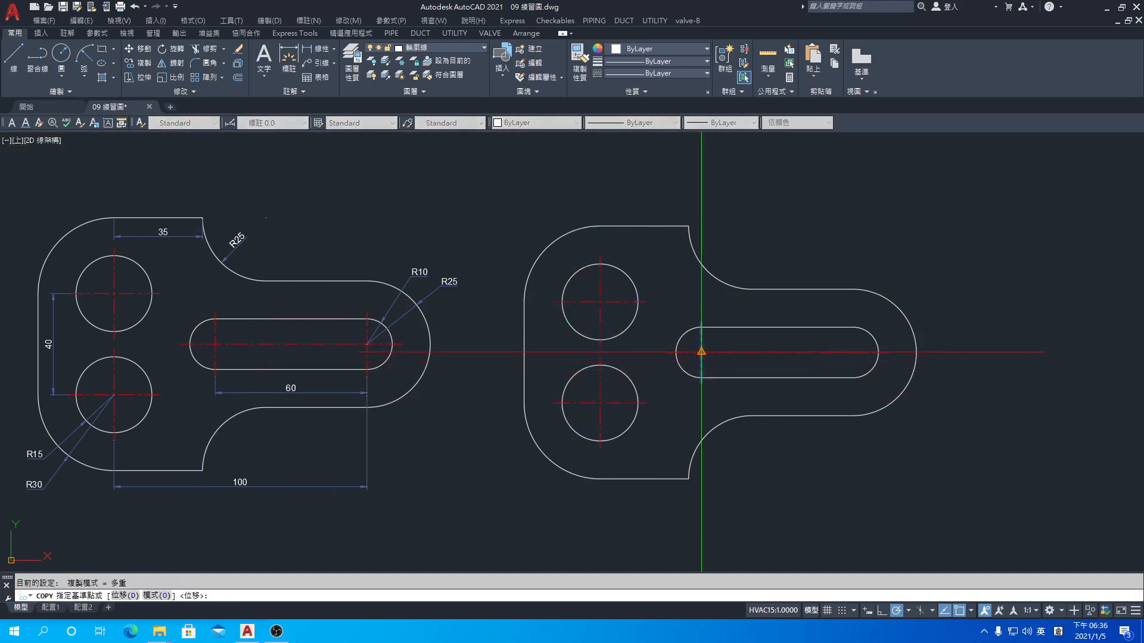
{"action": "left_click", "coordinate": [702, 352]}
{"action": "left_click", "coordinate": [858, 345]}
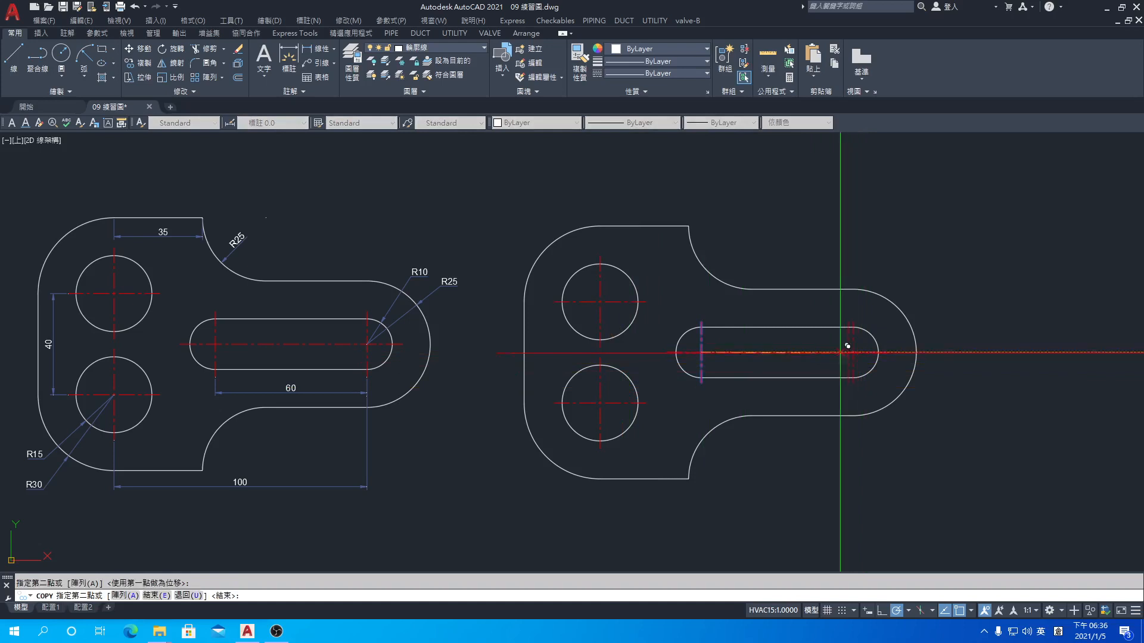
{"action": "key", "text": "Return"}
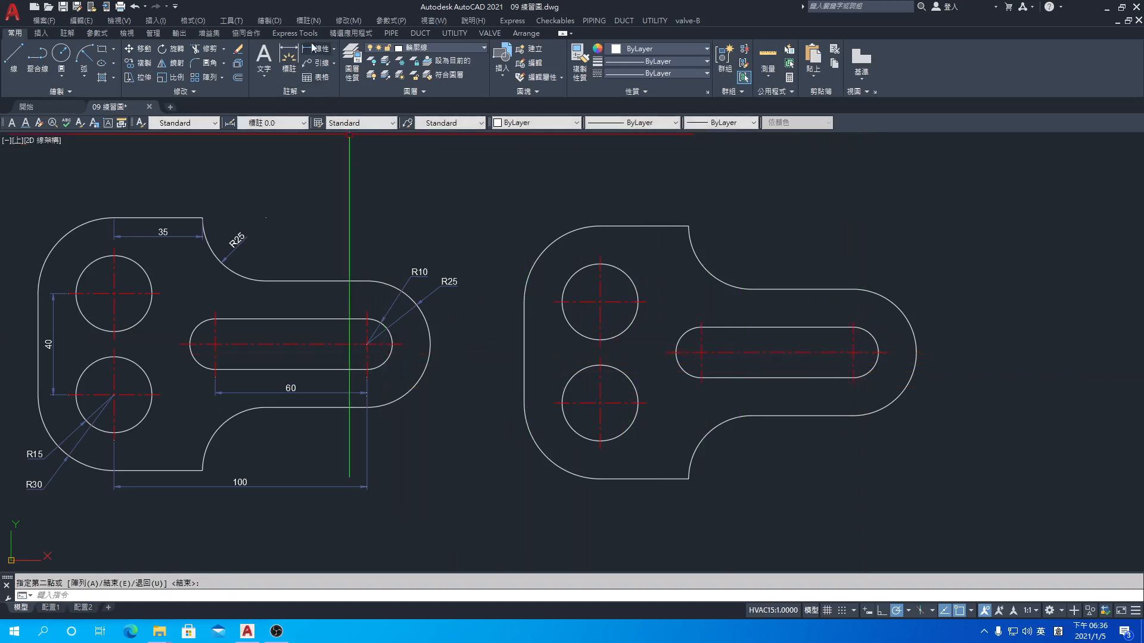
Step: Add a radius dimension to the upper concave arc, placing its text just outside the plate's contour
{"action": "left_click", "coordinate": [308, 20]}
{"action": "left_click", "coordinate": [322, 109]}
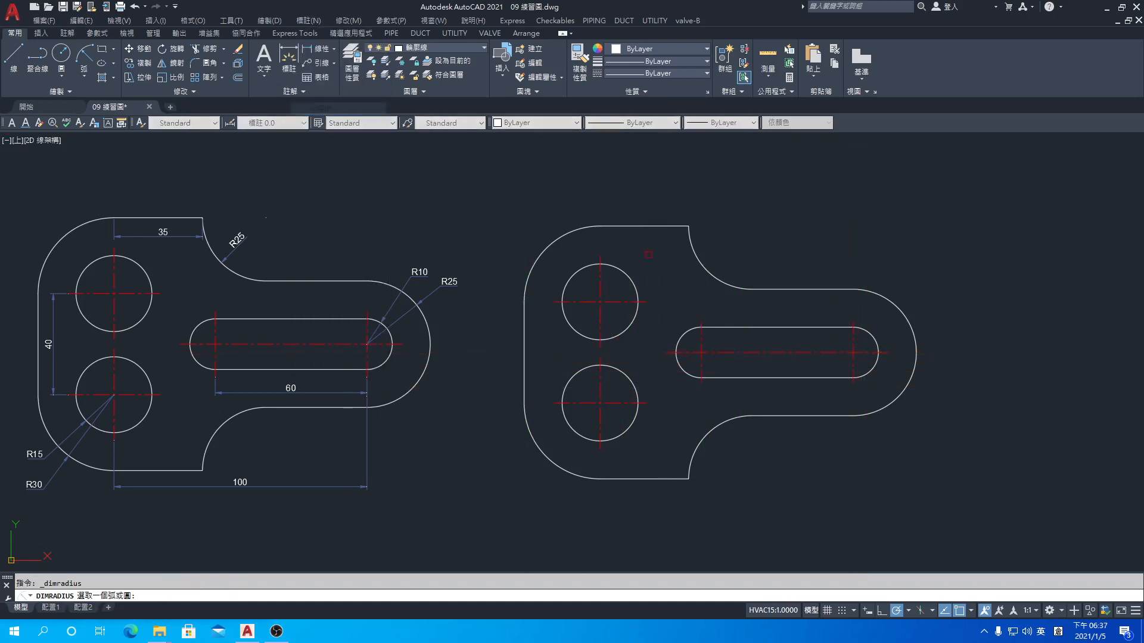
{"action": "left_click", "coordinate": [704, 265]}
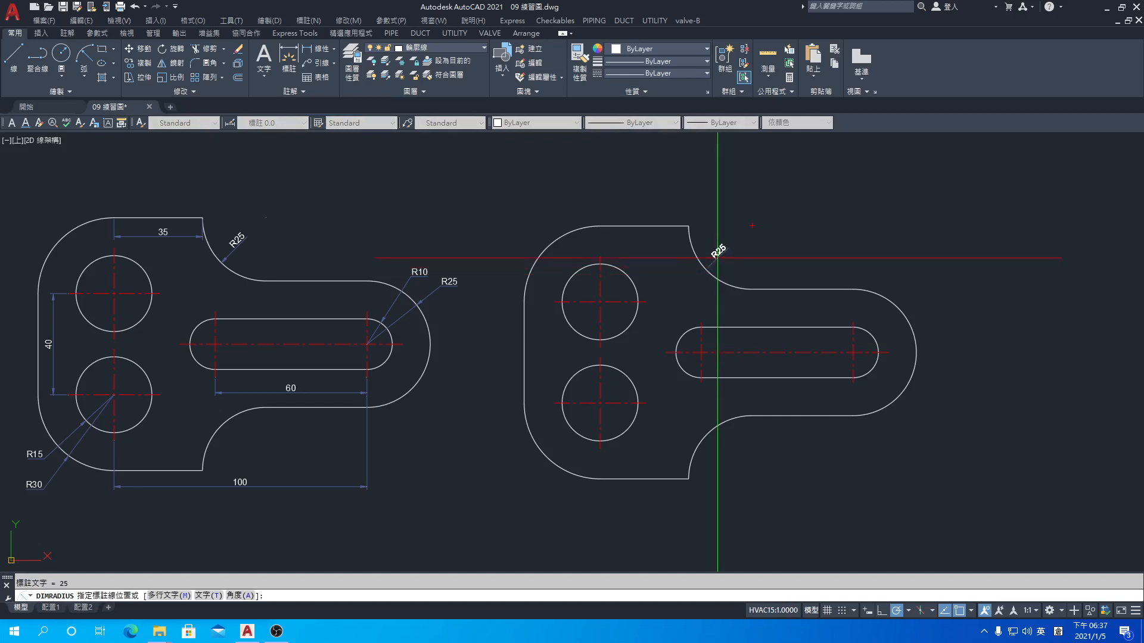
{"action": "left_click", "coordinate": [714, 265]}
Step: Add radius dimensions to the lower hole and the plate's lower-left corner arc, placing both texts outside the contour
{"action": "key", "text": "Return"}
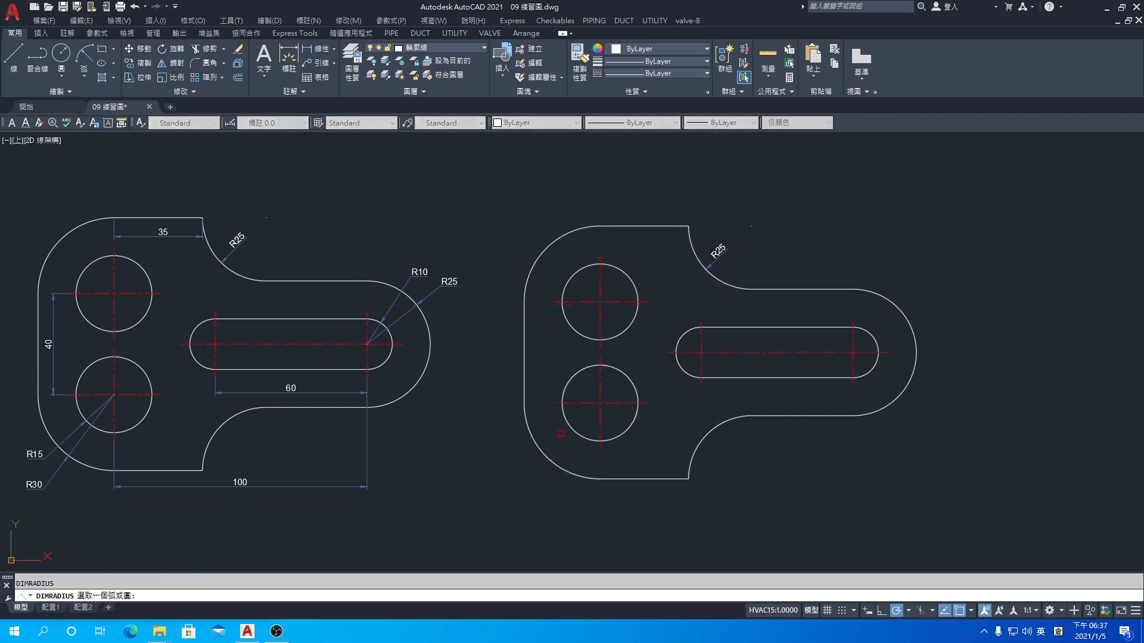
{"action": "left_click", "coordinate": [572, 429]}
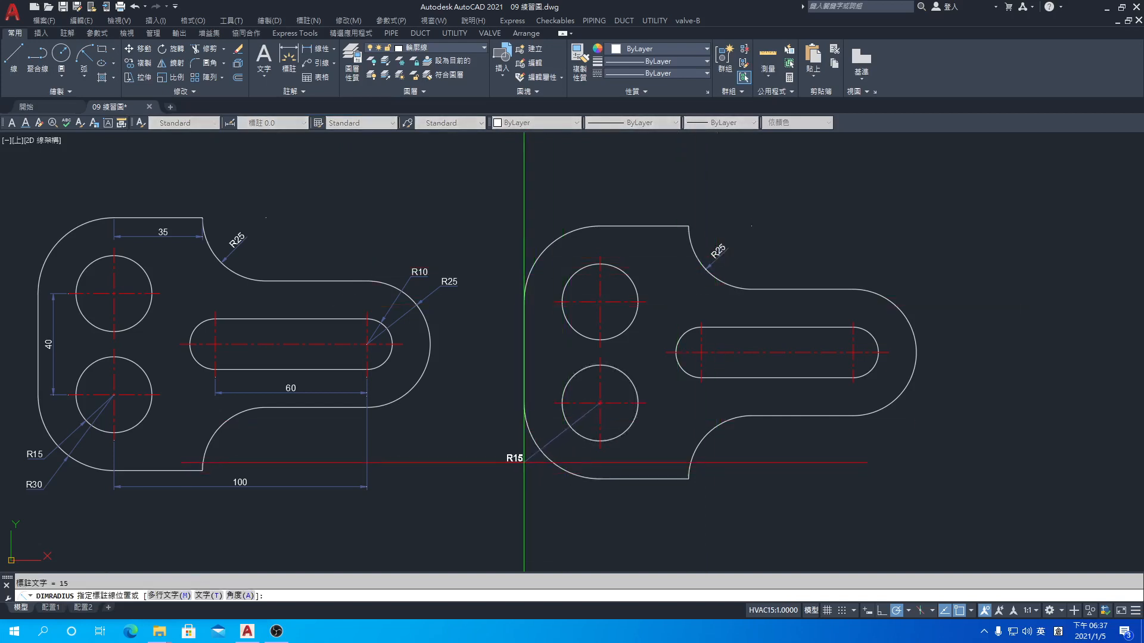
{"action": "left_click", "coordinate": [525, 459]}
{"action": "key", "text": "Return"}
{"action": "left_click", "coordinate": [532, 444]}
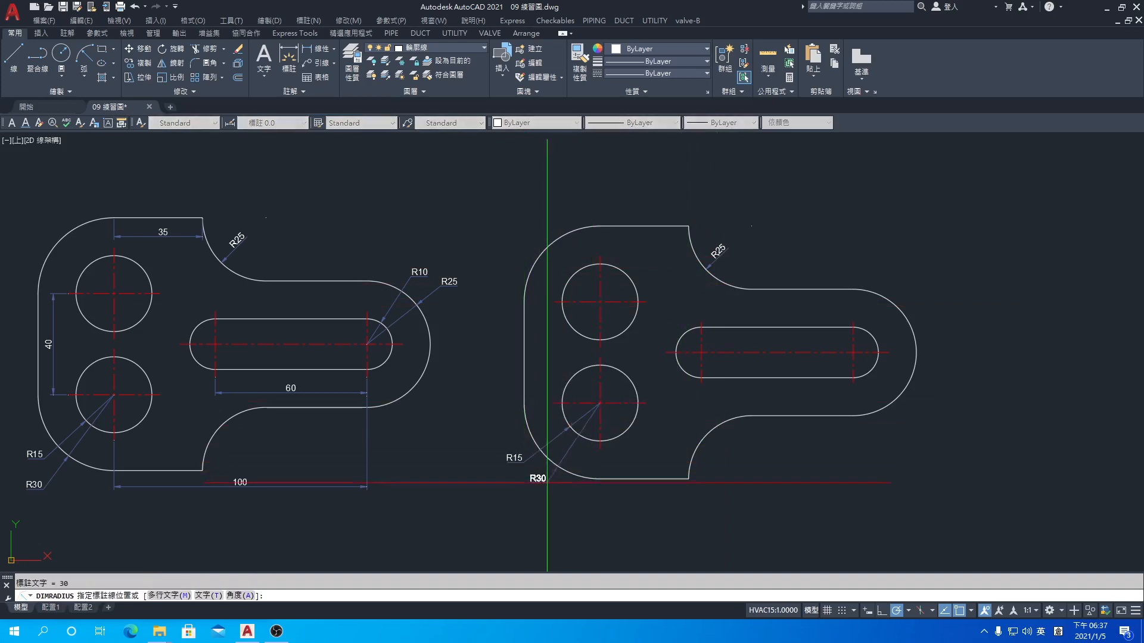
{"action": "left_click", "coordinate": [603, 448]}
Step: Add radius dimensions to the slot's right arc and the plate's right end arc, placing both texts outside the contour at the upper right
{"action": "key", "text": "Return"}
{"action": "left_click", "coordinate": [865, 332]}
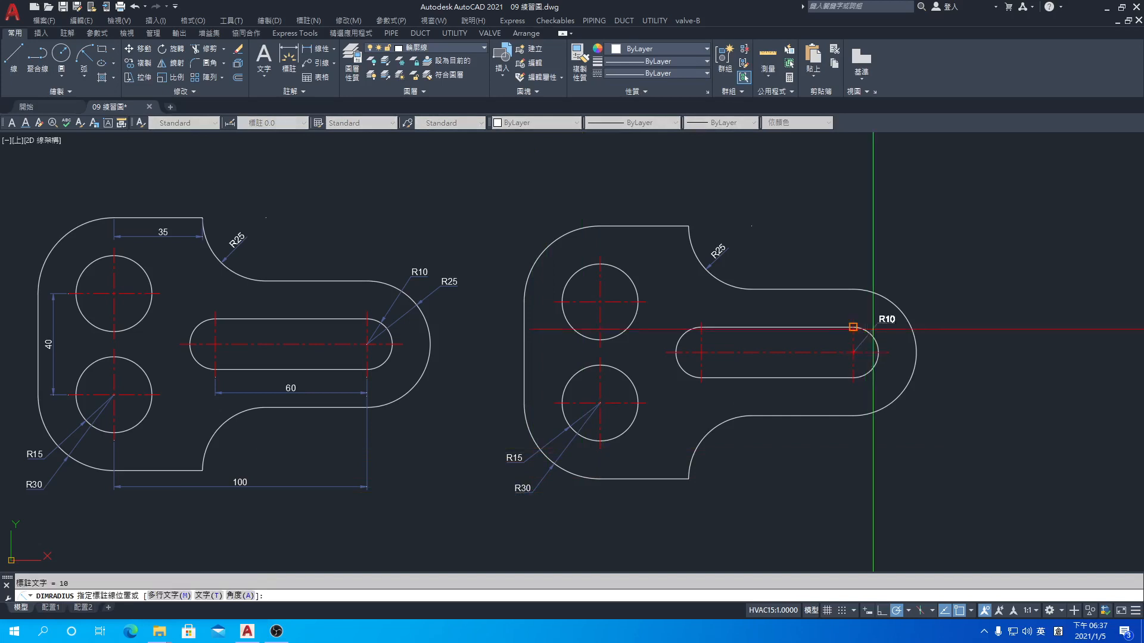
{"action": "key", "text": "Return"}
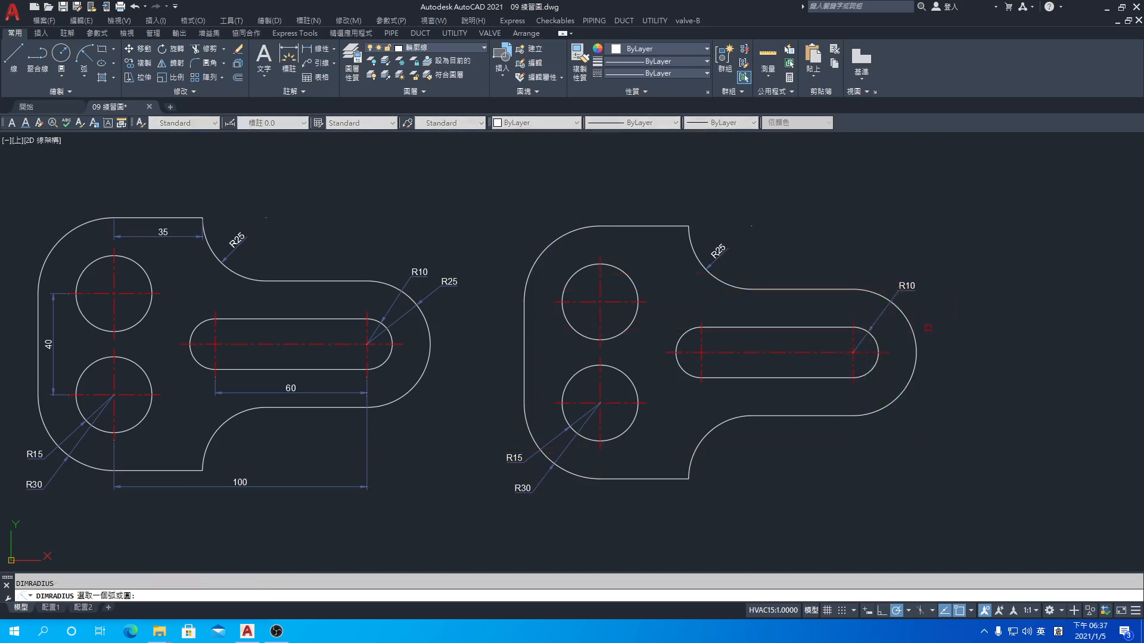
{"action": "left_click", "coordinate": [908, 321]}
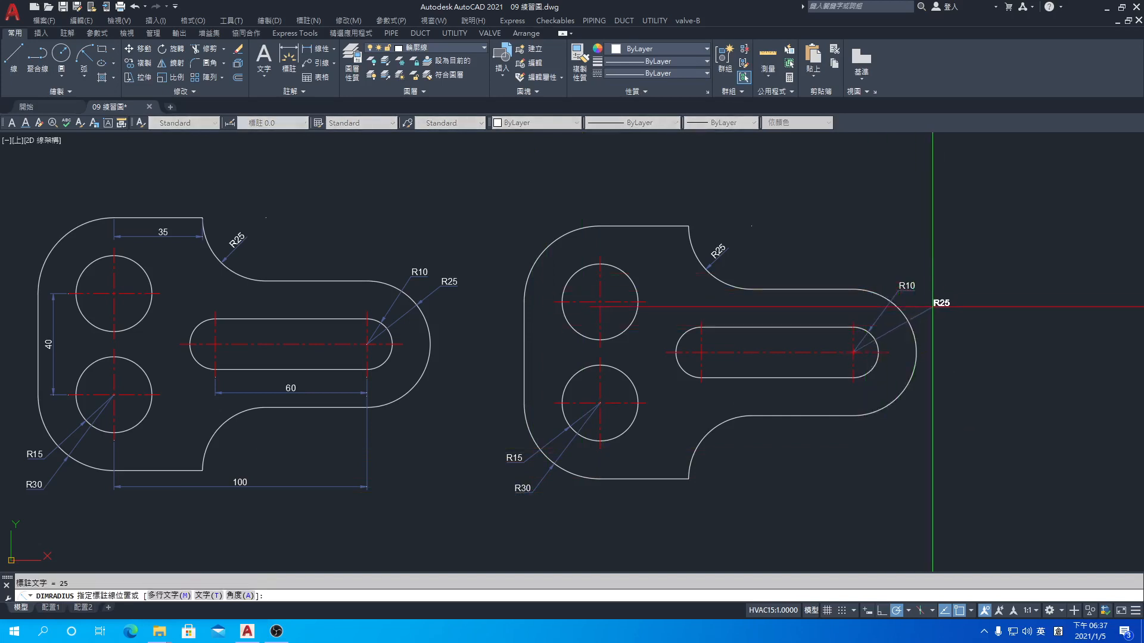
{"action": "left_click", "coordinate": [933, 307]}
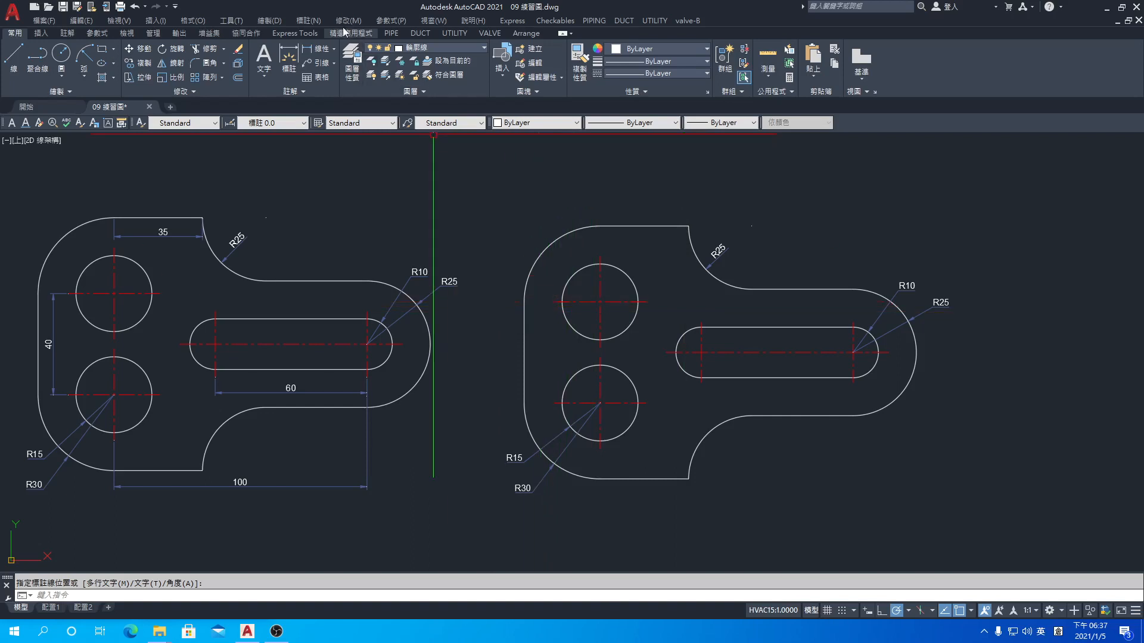
Step: Add a horizontal linear dimension to the plate's straight top edge, placing it just below the edge
{"action": "left_click", "coordinate": [308, 20]}
{"action": "left_click", "coordinate": [315, 46]}
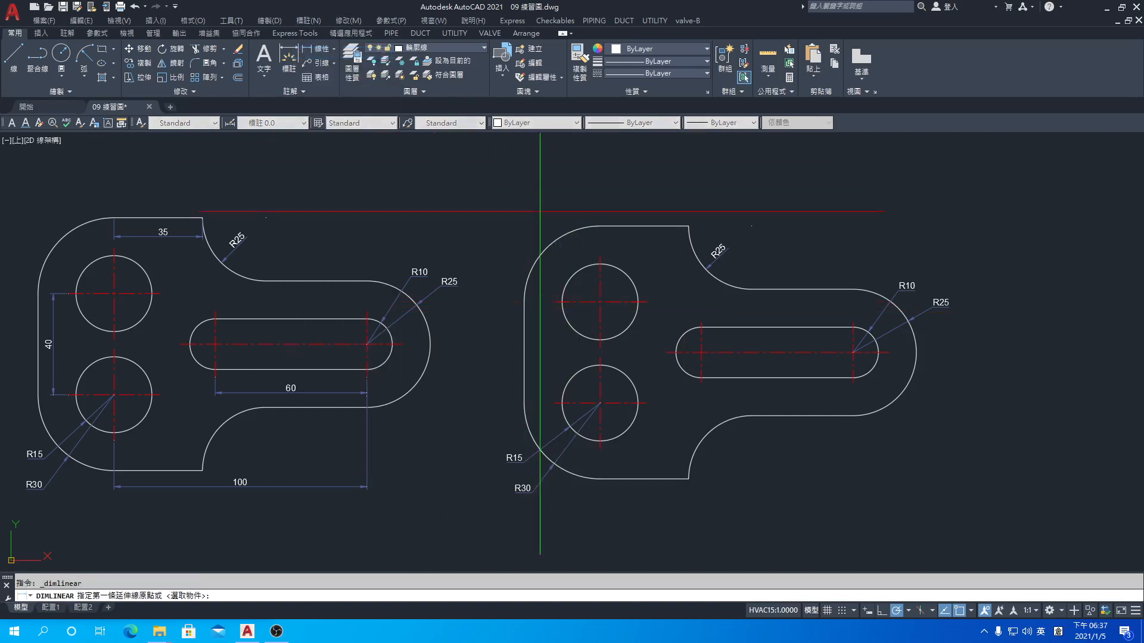
{"action": "left_click", "coordinate": [599, 226]}
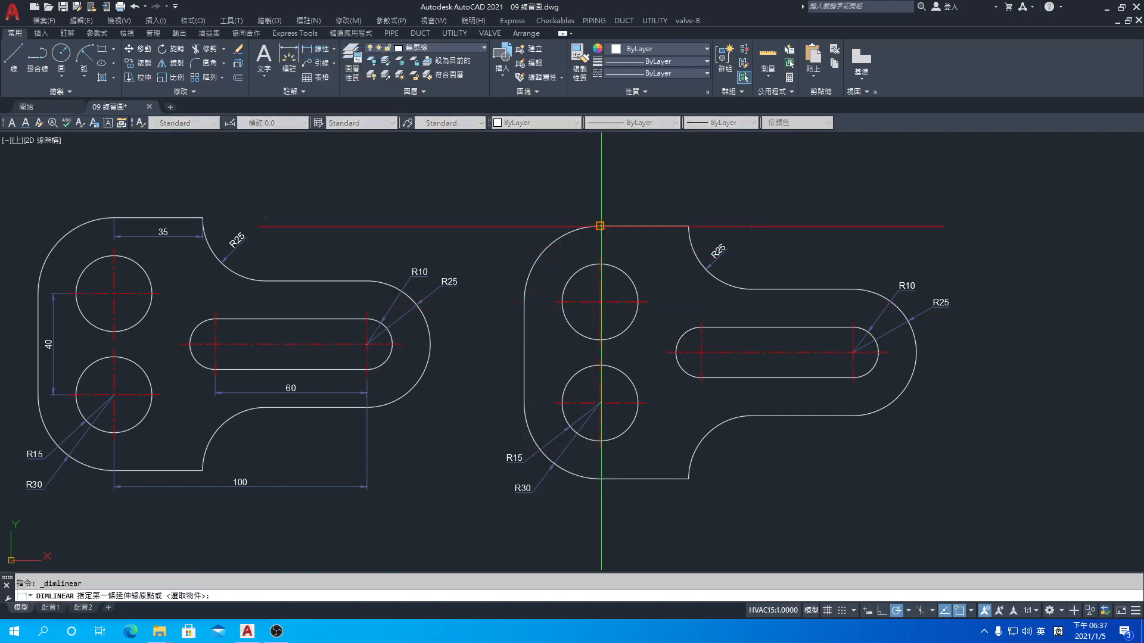
{"action": "left_click", "coordinate": [688, 226]}
{"action": "left_click", "coordinate": [670, 243]}
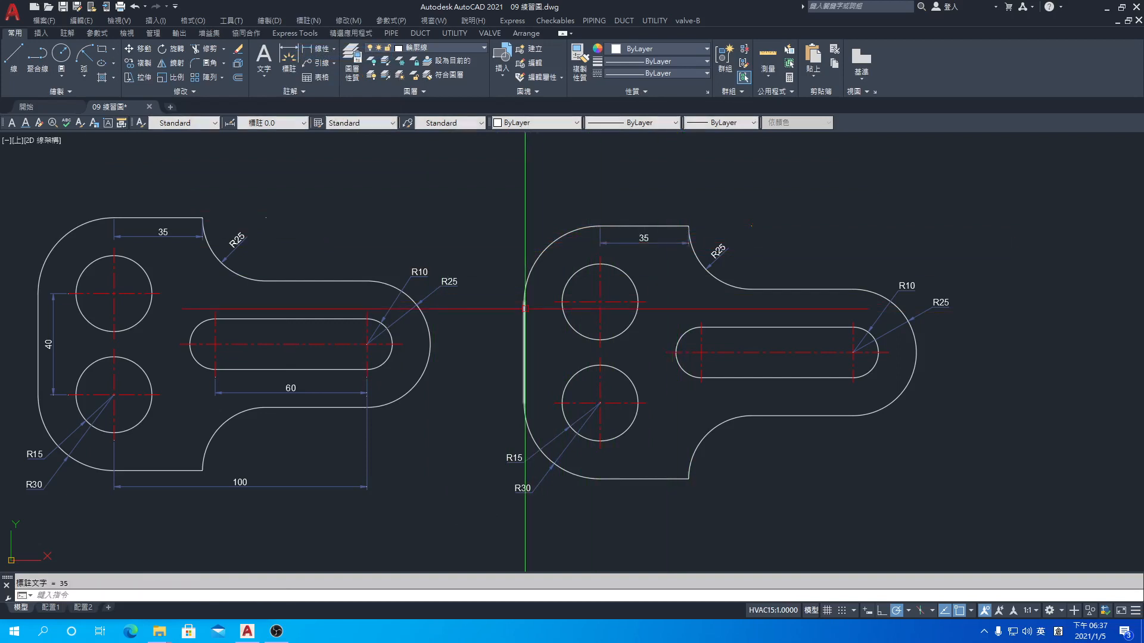
Step: Add a vertical linear dimension between the two holes' horizontal centre lines, placing it between the holes and the plate's left edge
{"action": "key", "text": "Return"}
{"action": "left_click", "coordinate": [555, 302]}
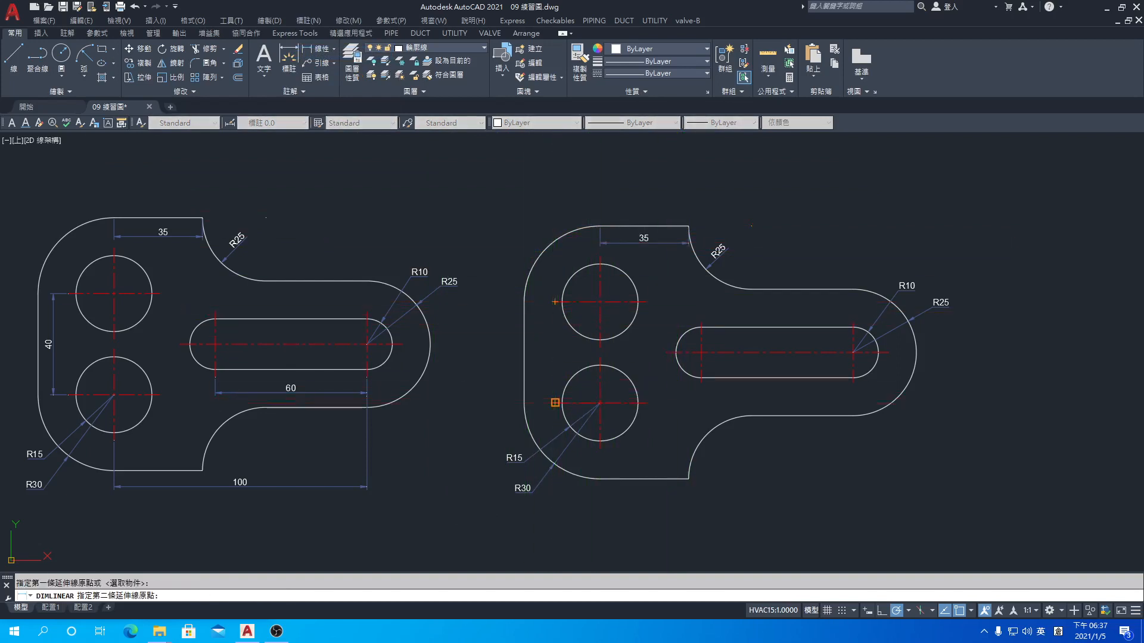
{"action": "left_click", "coordinate": [554, 402]}
{"action": "left_click", "coordinate": [541, 353]}
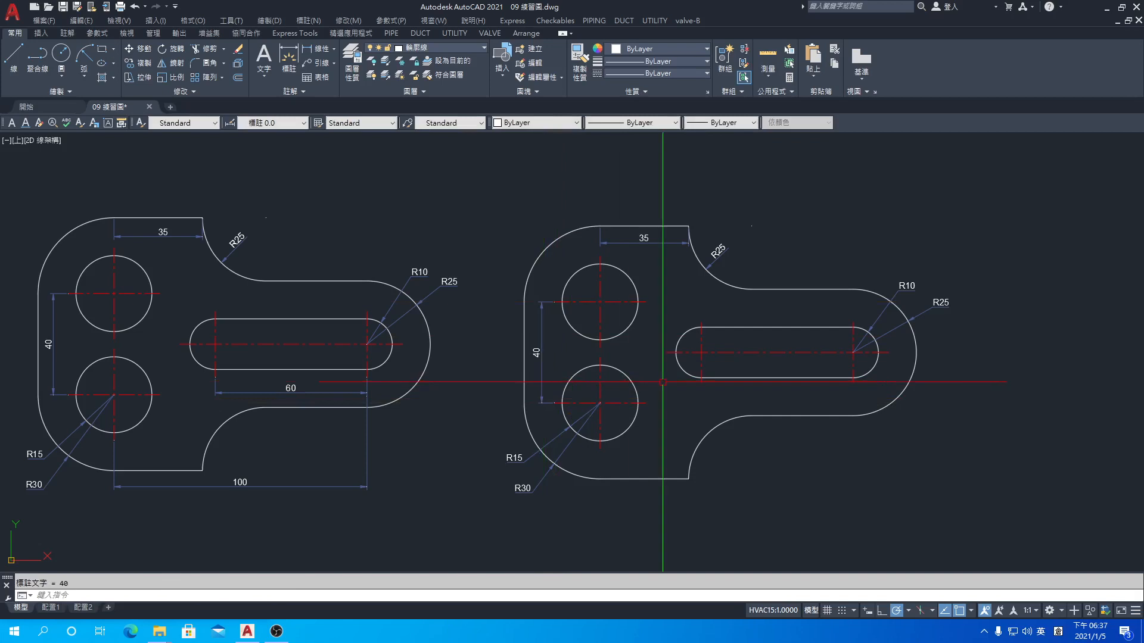
Step: Add a horizontal linear dimension between the slot's two vertical centre lines, placing it just below the slot
{"action": "key", "text": "Return"}
{"action": "left_click", "coordinate": [702, 382]}
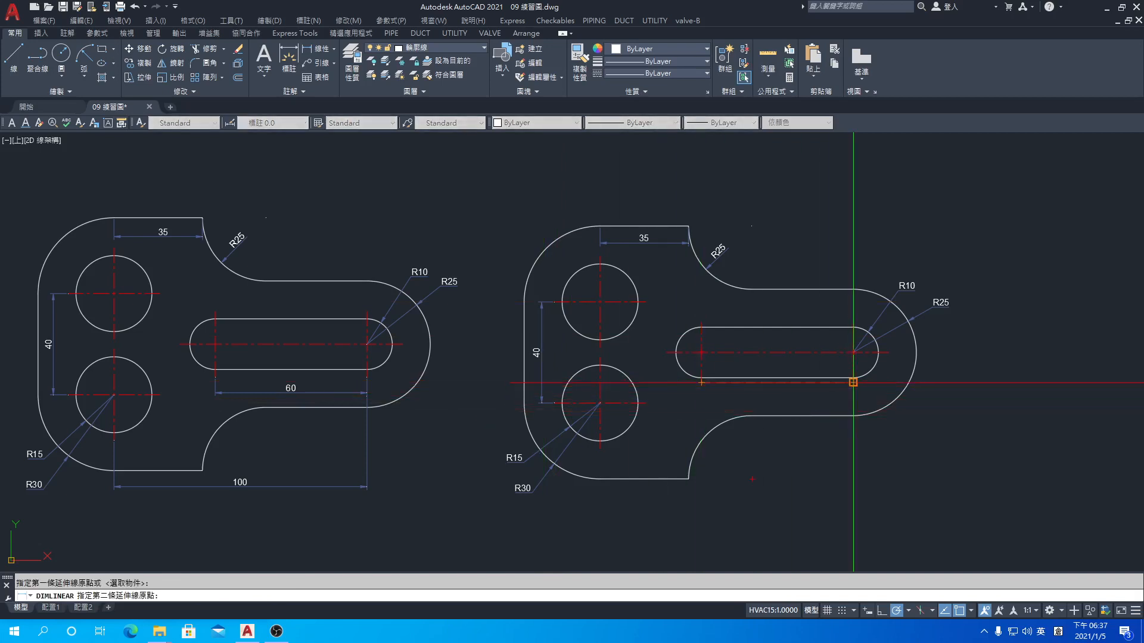
{"action": "left_click", "coordinate": [853, 382]}
{"action": "left_click", "coordinate": [775, 403]}
Step: Add a horizontal linear dimension from the lower hole's vertical centre line to the slot's right centre line, placing it below the plate
{"action": "key", "text": "Return"}
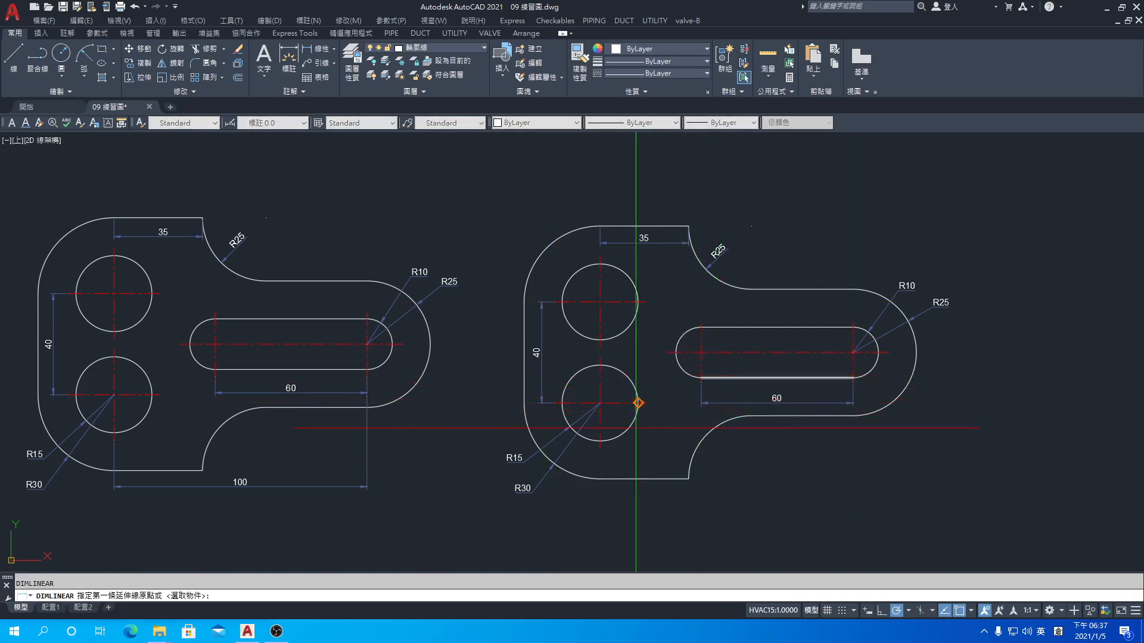
{"action": "left_click", "coordinate": [600, 448]}
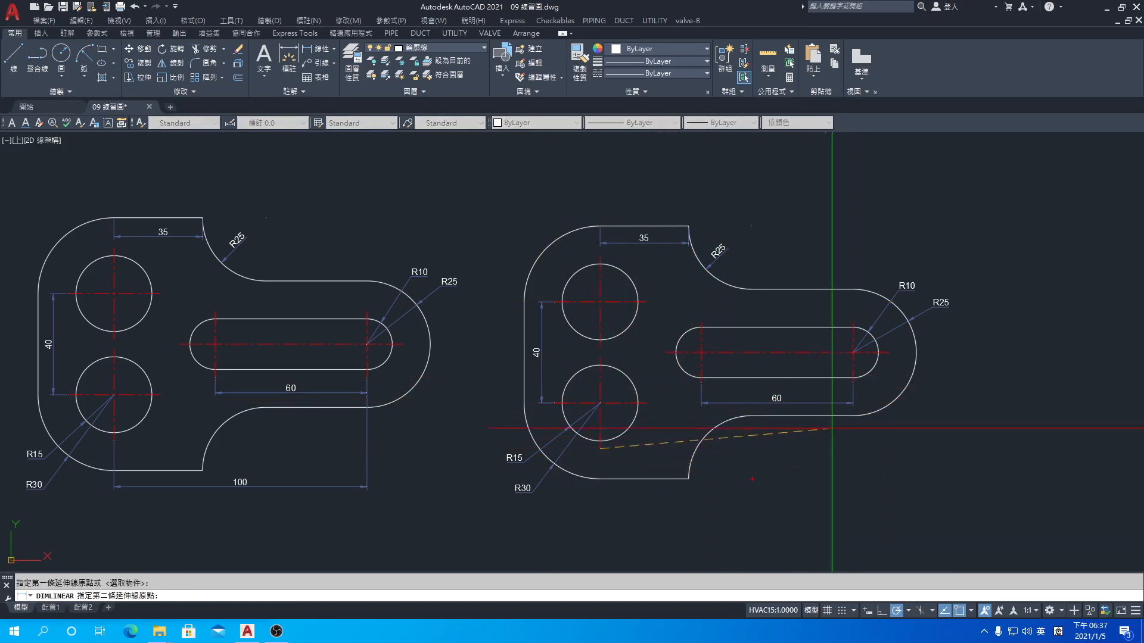
{"action": "left_click", "coordinate": [853, 406]}
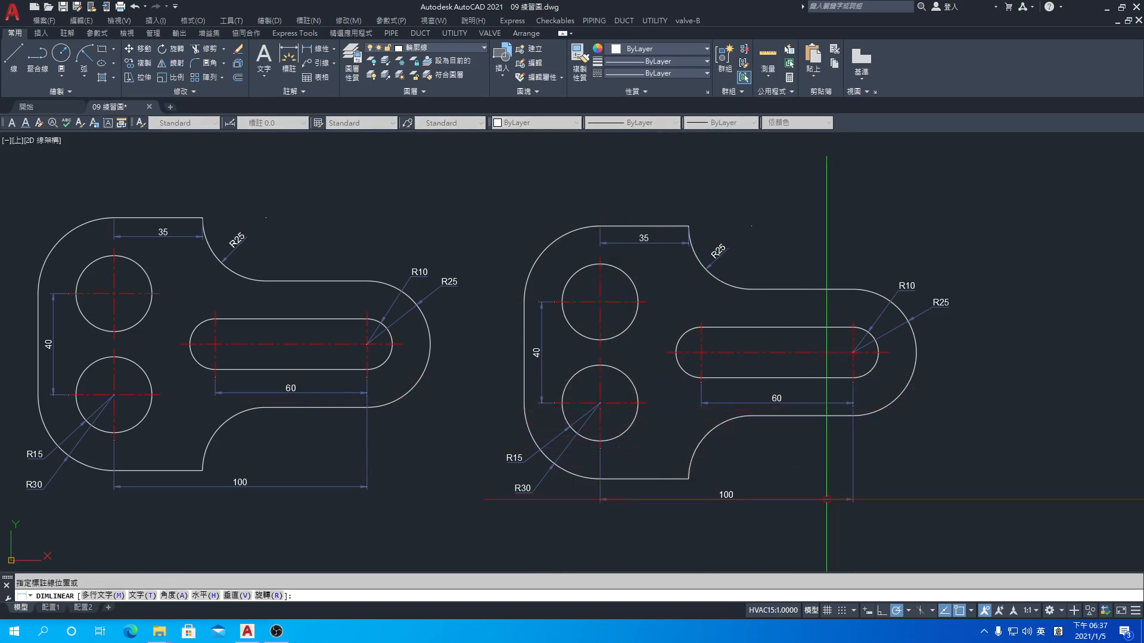
{"action": "left_click", "coordinate": [809, 499]}
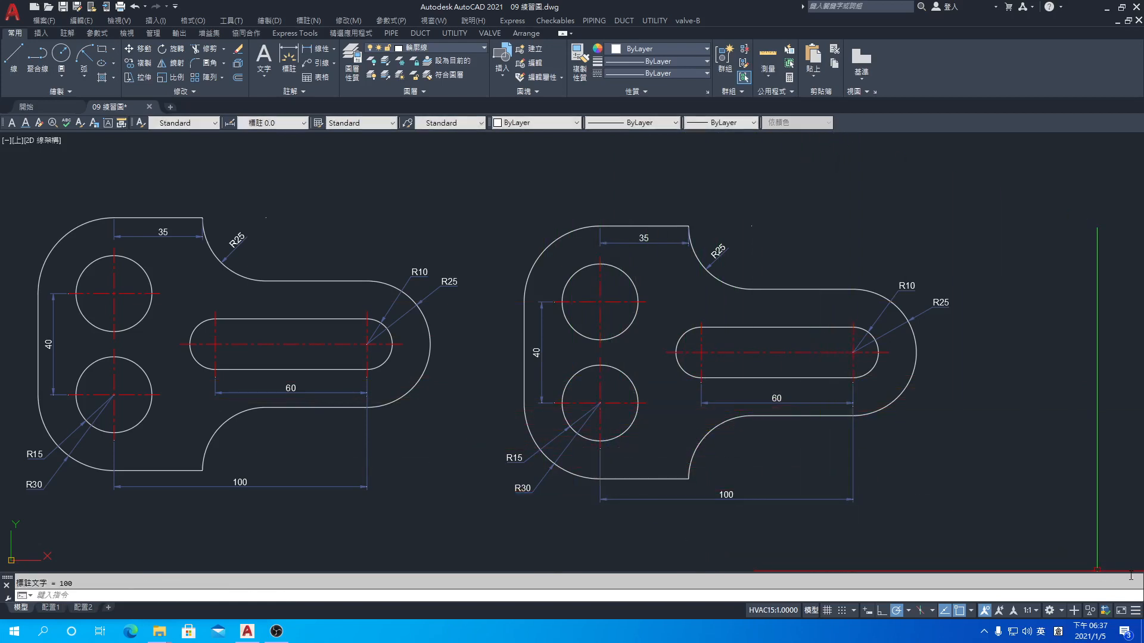